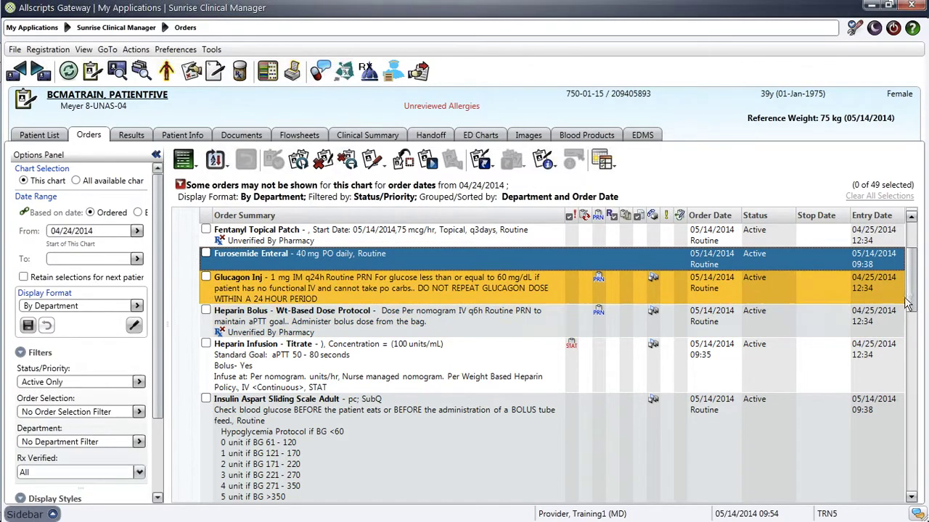
Open the patient's order entry worksheet, set the session type to PreTransfer, and hide the worksheet
drag(911, 299, 904, 270)
mouse_move(10, 54)
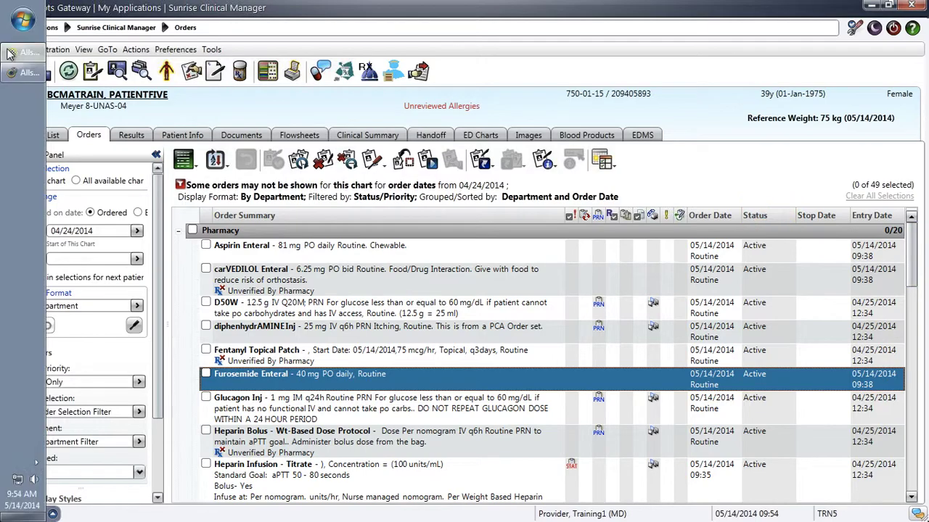
click(307, 213)
click(308, 212)
click(307, 213)
click(25, 100)
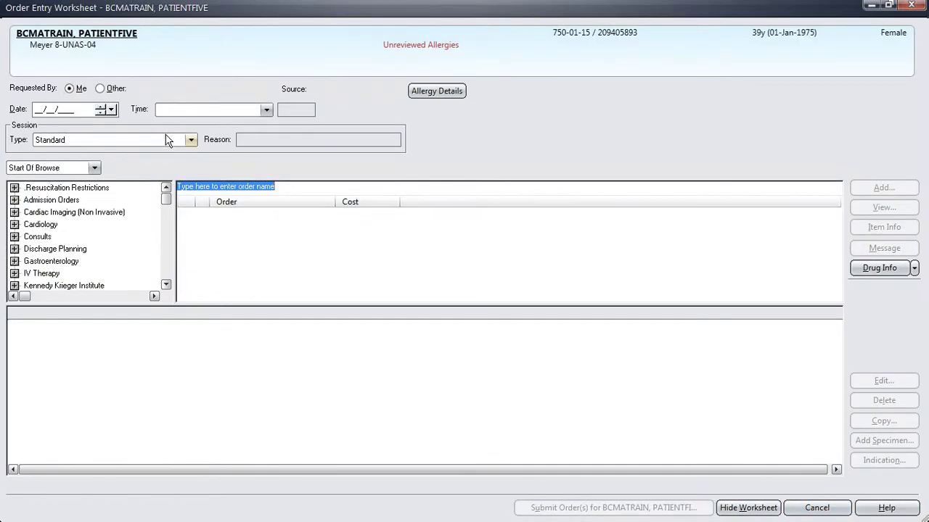
click(168, 140)
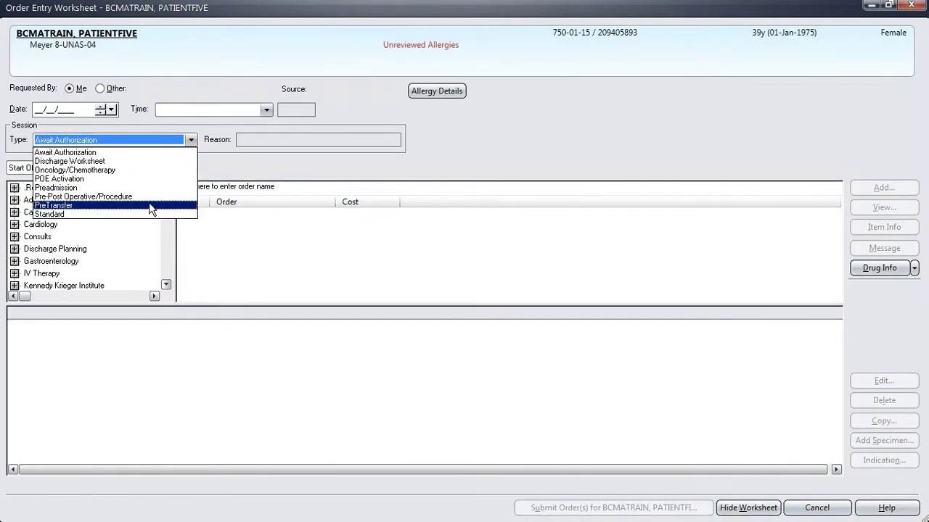
click(151, 208)
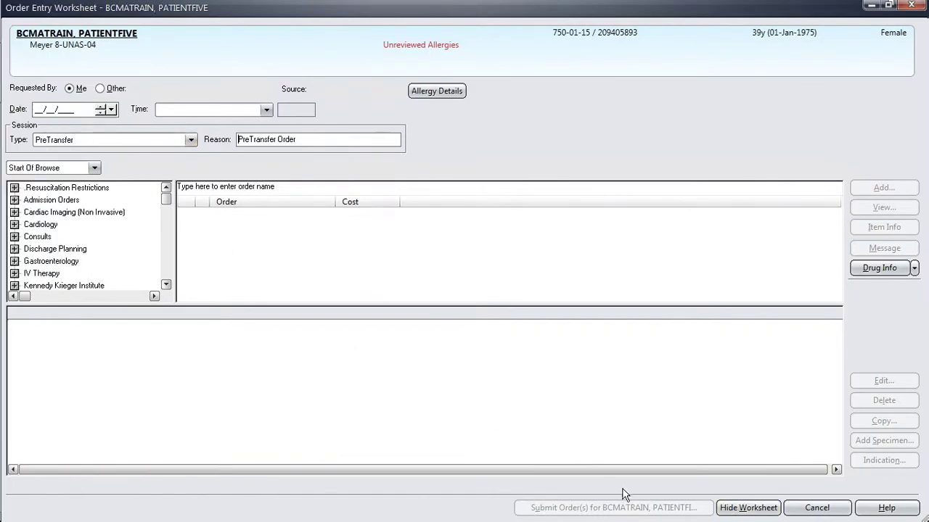
click(748, 508)
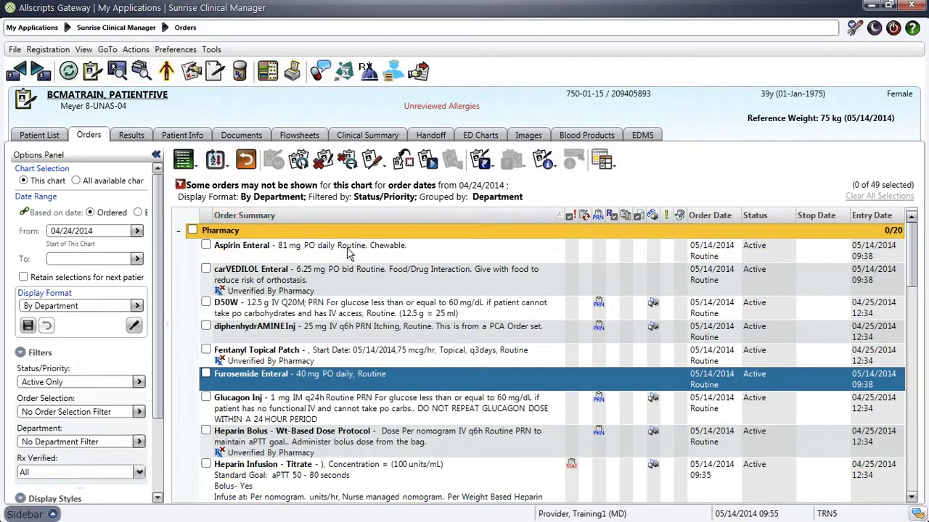
Select the Aspirin Enteral, Fentanyl Topical Patch and Heparin Infusion - Titrate orders in the Pharmacy group
click(209, 248)
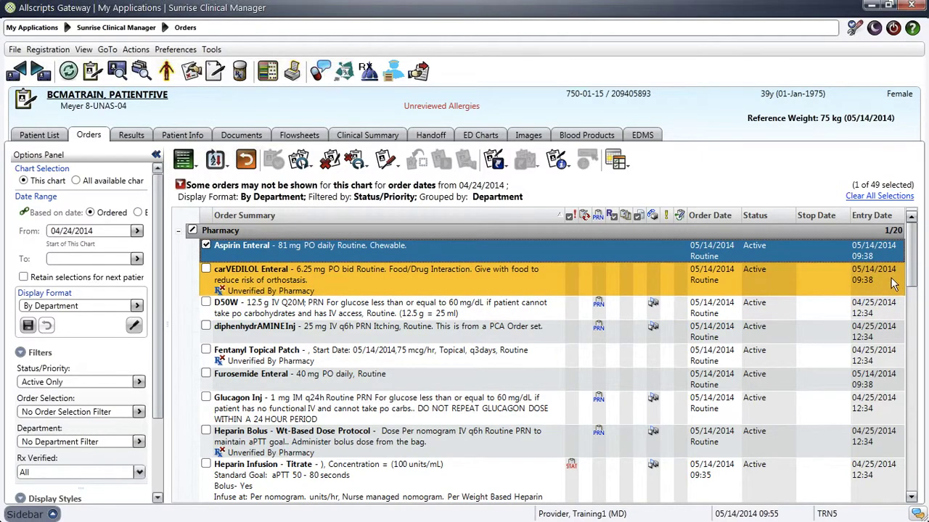
drag(910, 271, 912, 276)
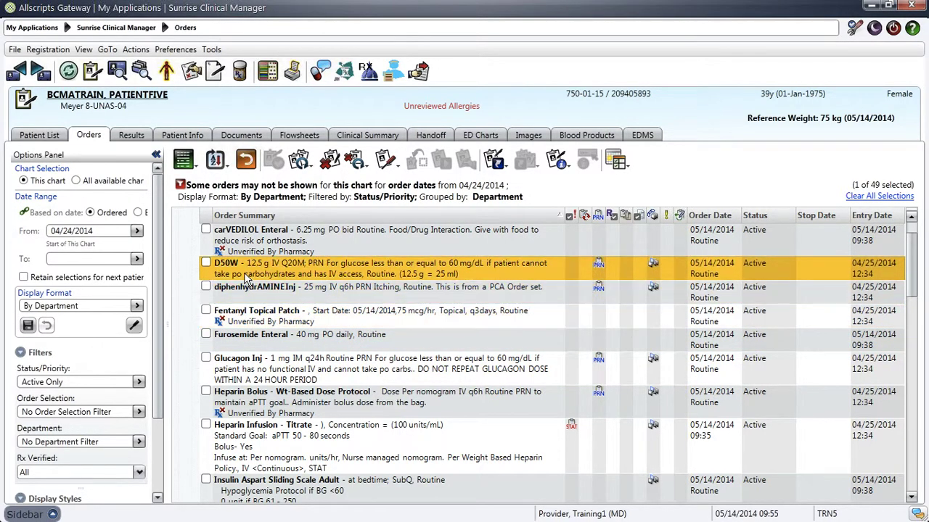
click(206, 310)
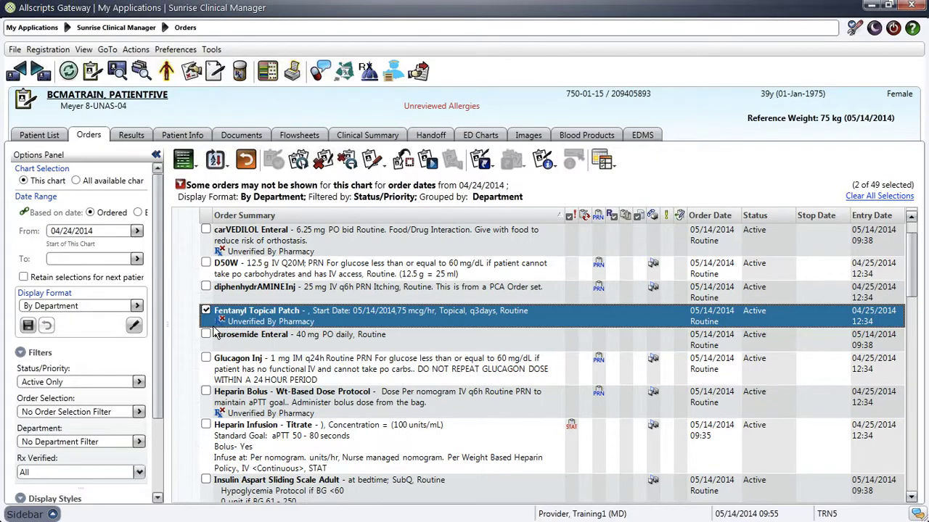
click(206, 336)
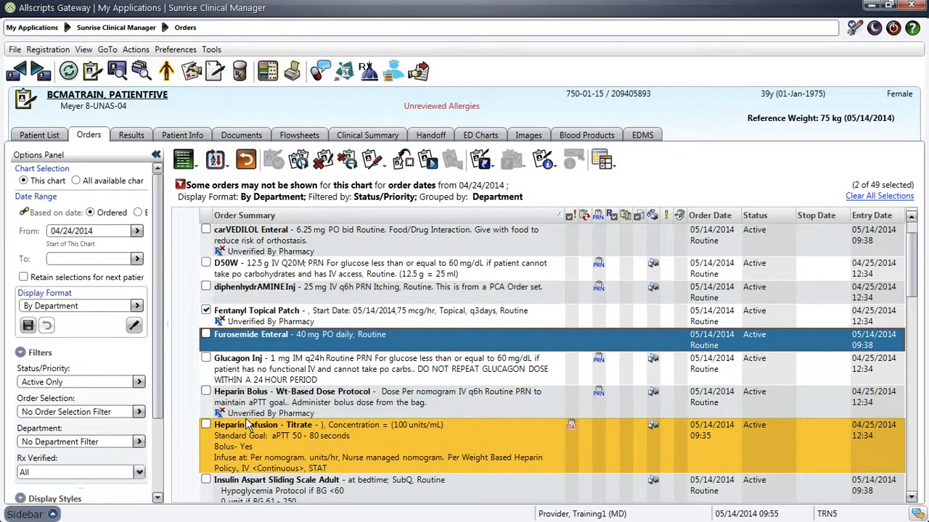
click(206, 426)
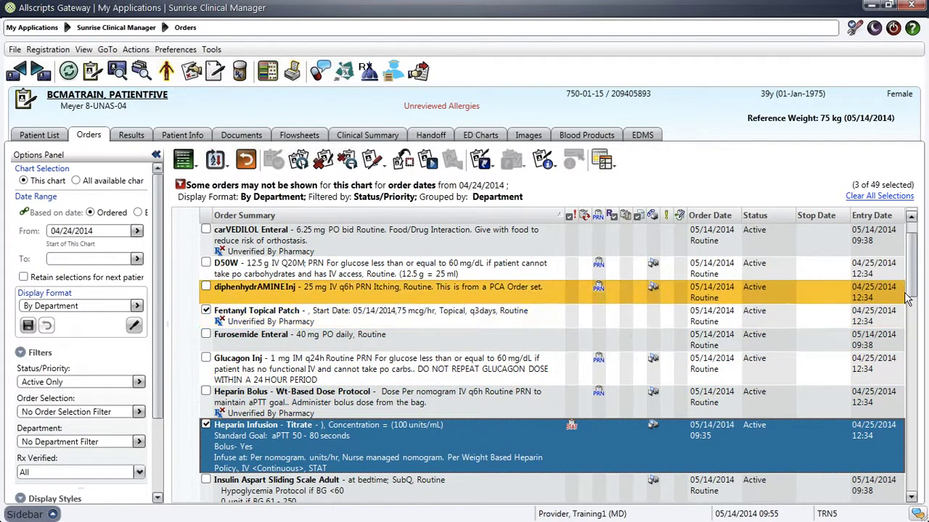
Add both Insulin Aspart Sliding Scale Adult orders (at bedtime and pc) and Insulin Glargine (Lantus) Inj to the order selection
scroll(910, 294, down, 1)
drag(910, 294, 910, 310)
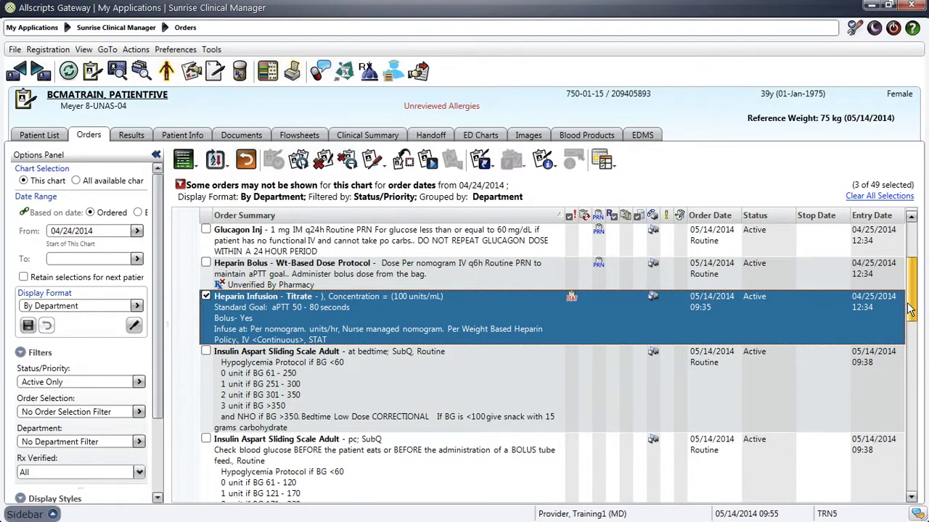
click(206, 351)
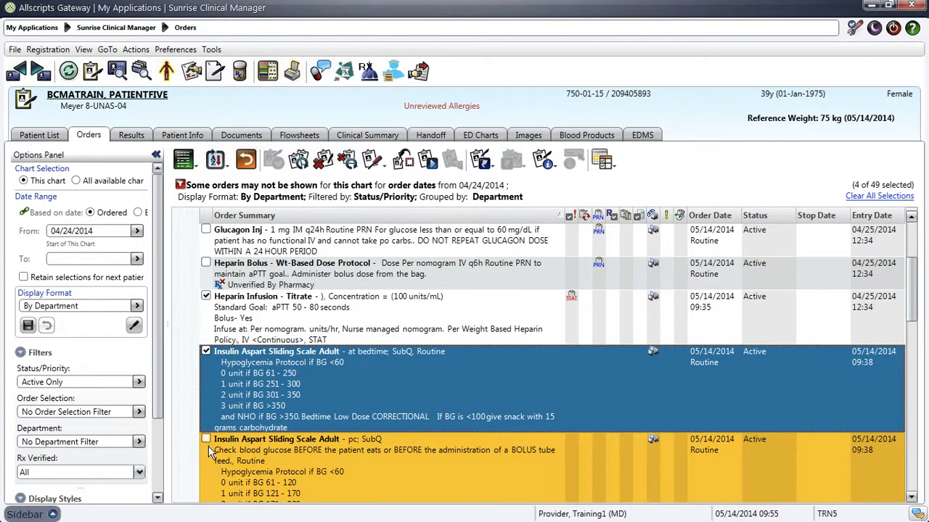
double_click(210, 448)
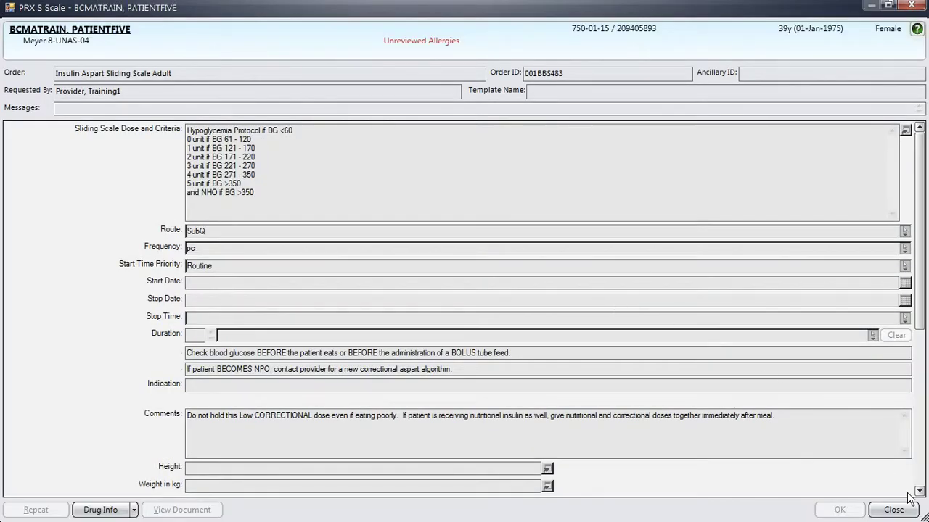
click(898, 507)
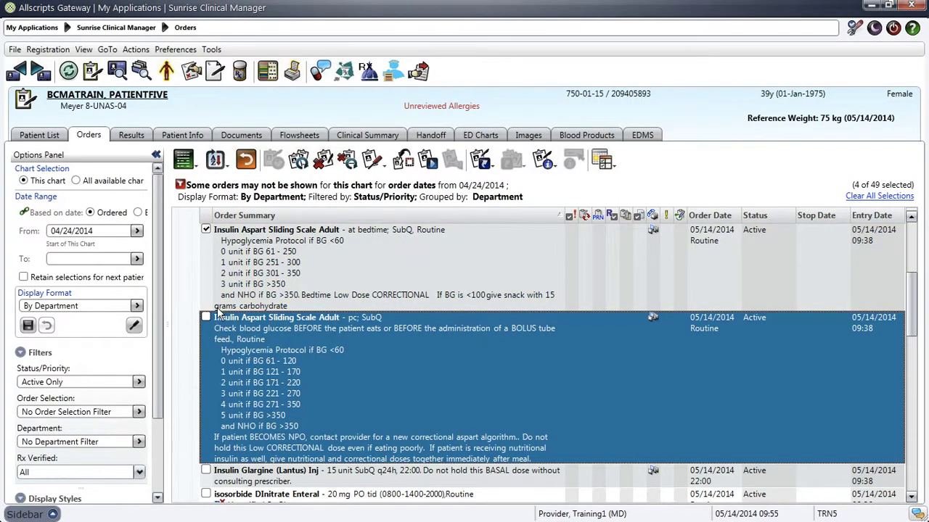
click(206, 317)
scroll(263, 435, down, 3)
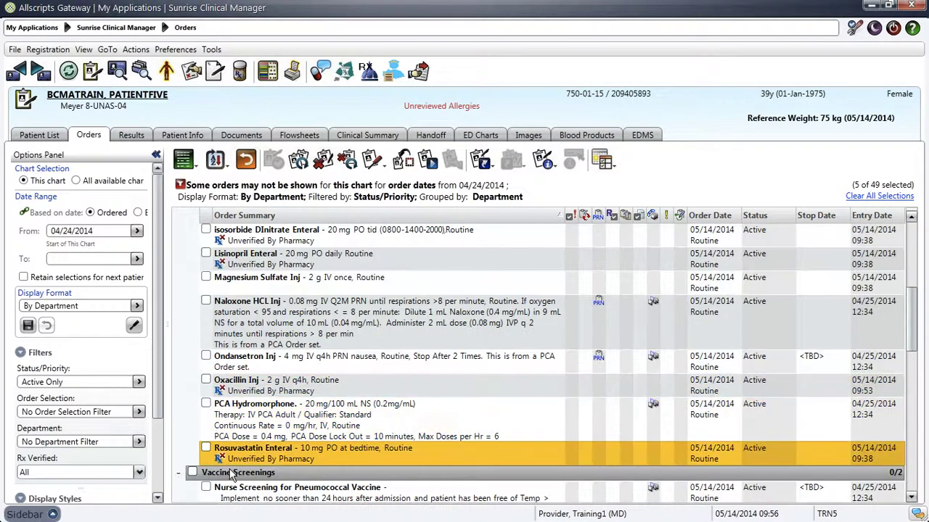
scroll(239, 279, up, 3)
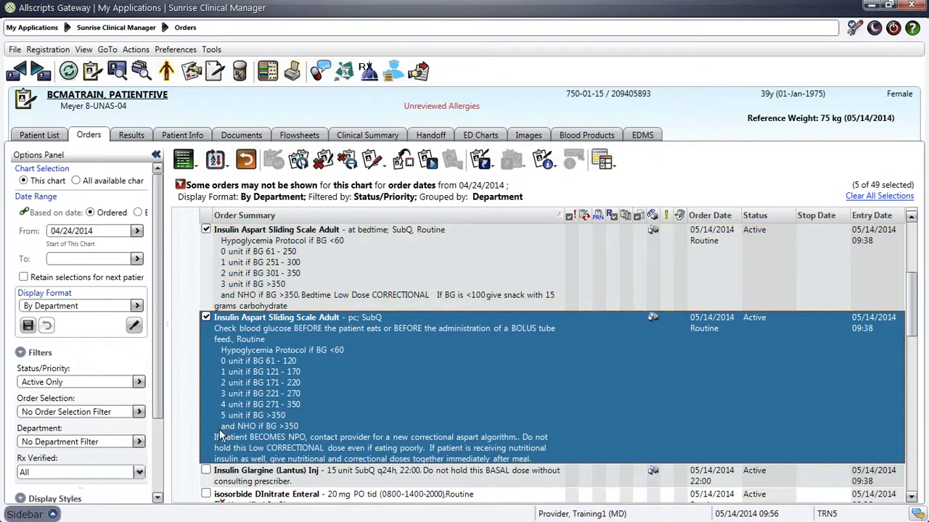
click(207, 471)
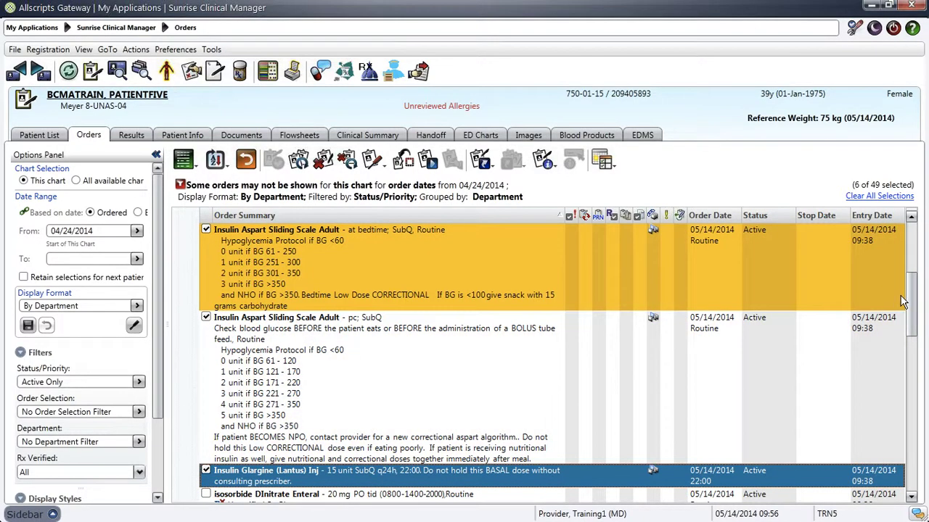
Add the Lisinopril Enteral, Oxacillin Inj, PCA Hydromorphone and Rosuvastatin Enteral orders to the selection
scroll(910, 305, down, 3)
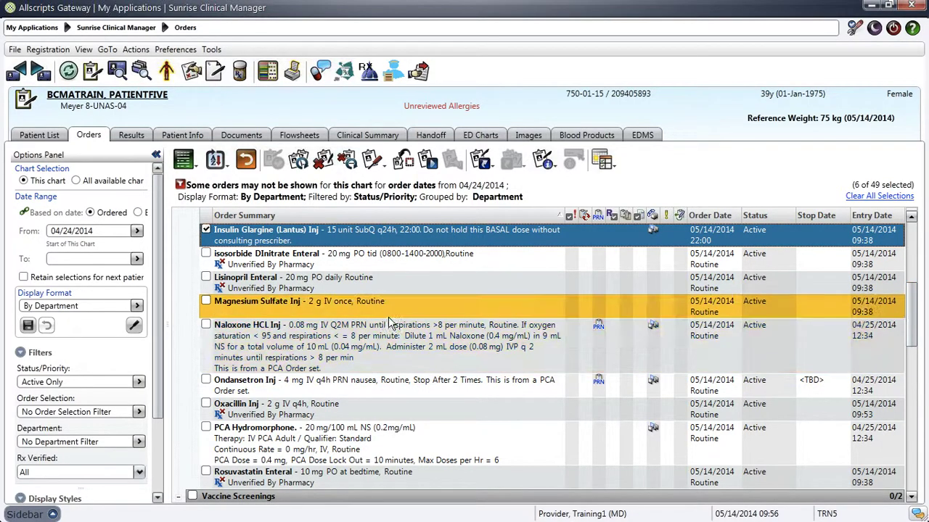
click(206, 279)
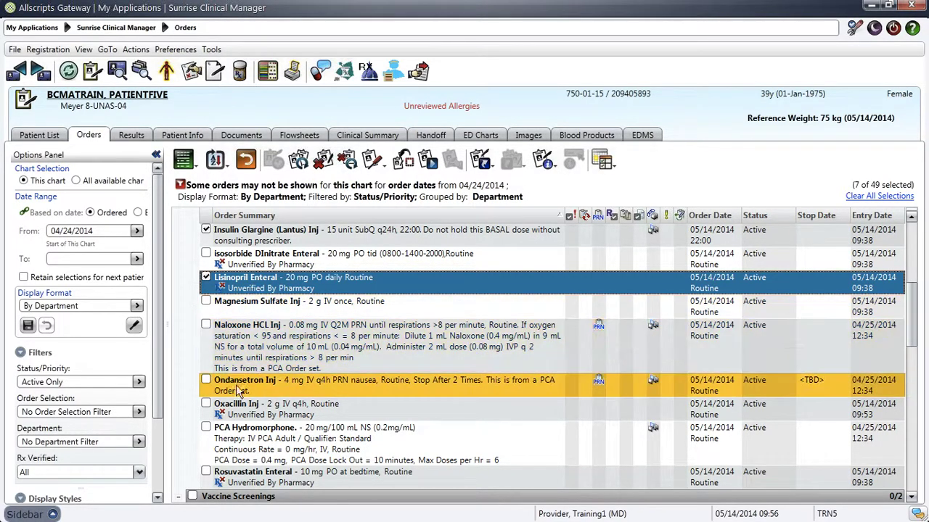
click(221, 408)
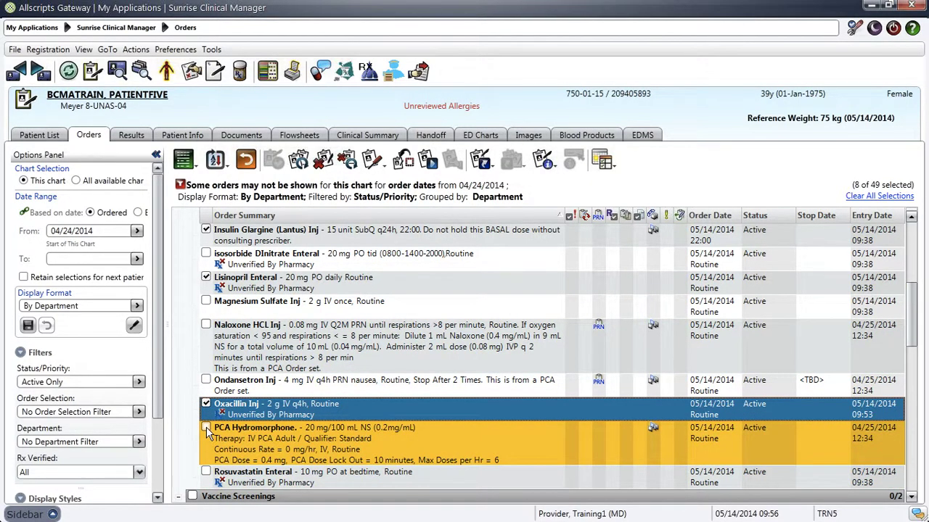
click(206, 429)
click(206, 473)
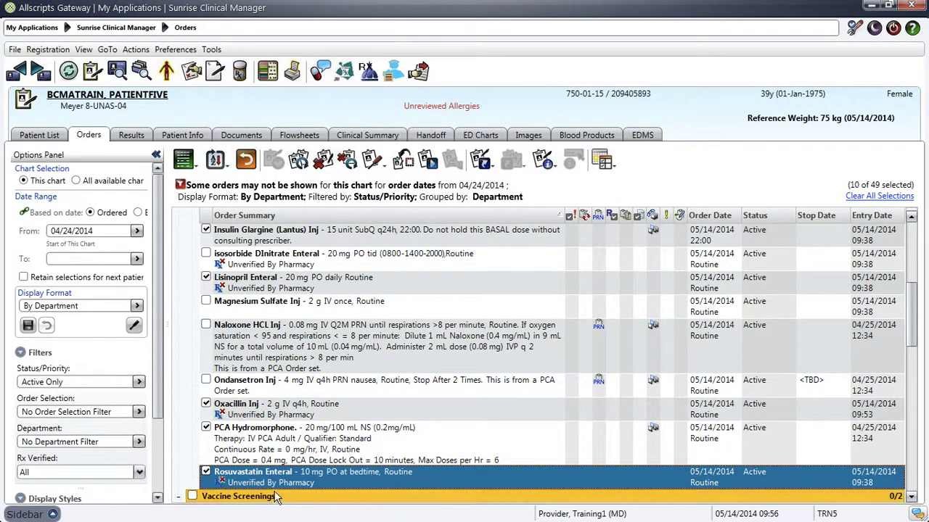
Reorder the selected orders, going back from the order-set-only alerts for Heparin Infusion - Titrate and PCA Hydromorphone
click(298, 161)
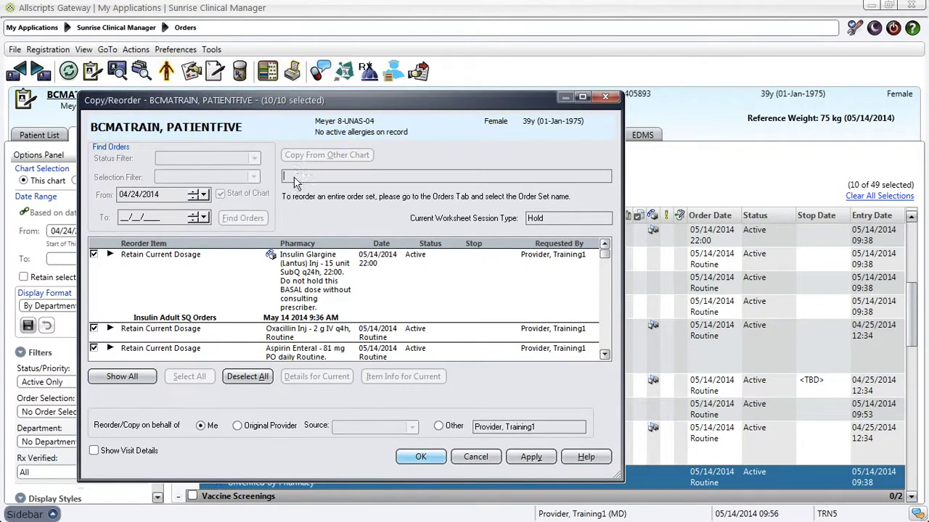
click(425, 463)
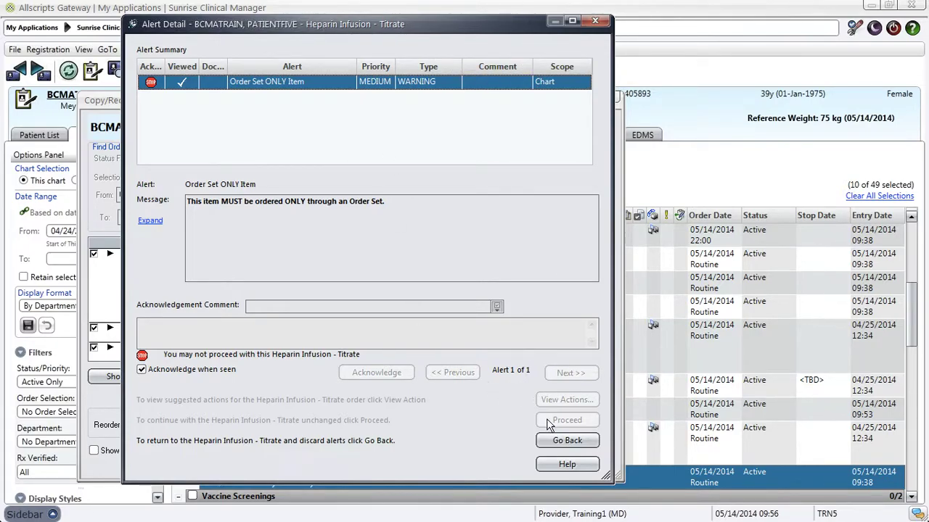
click(567, 440)
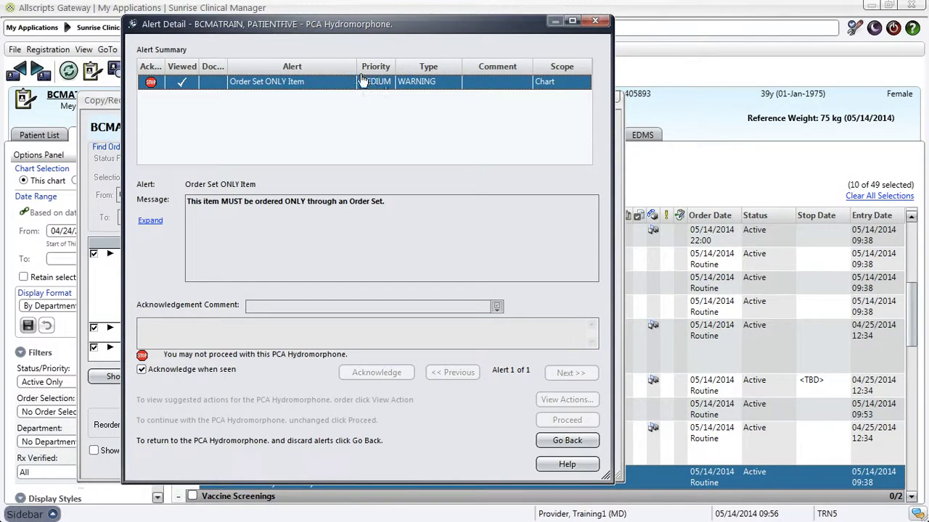
click(566, 440)
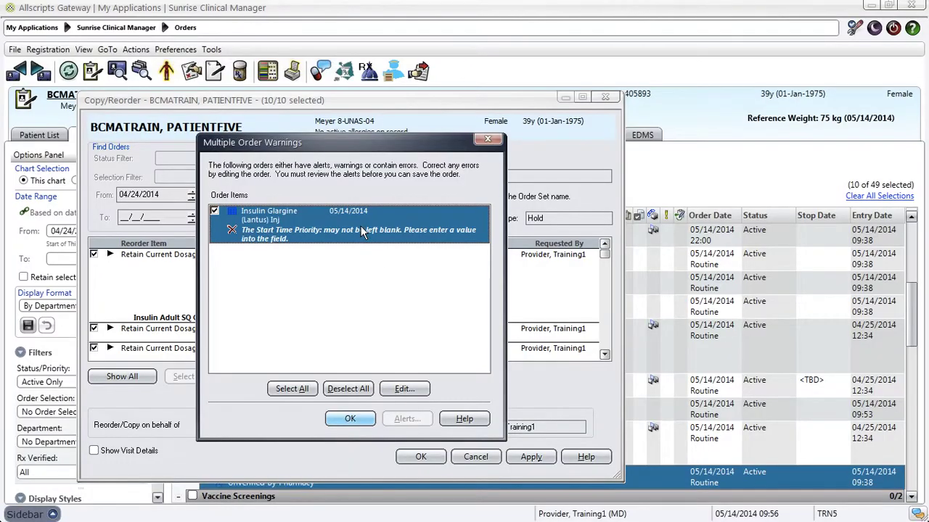
Set the Insulin Glargine reorder's start time priority to Time Critical at 22:00 and complete the reorder
key(Return)
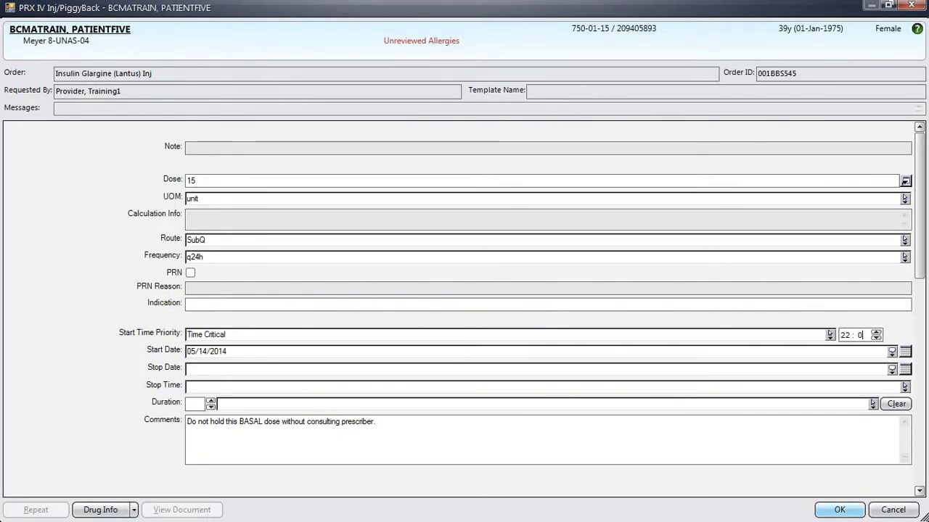
click(831, 509)
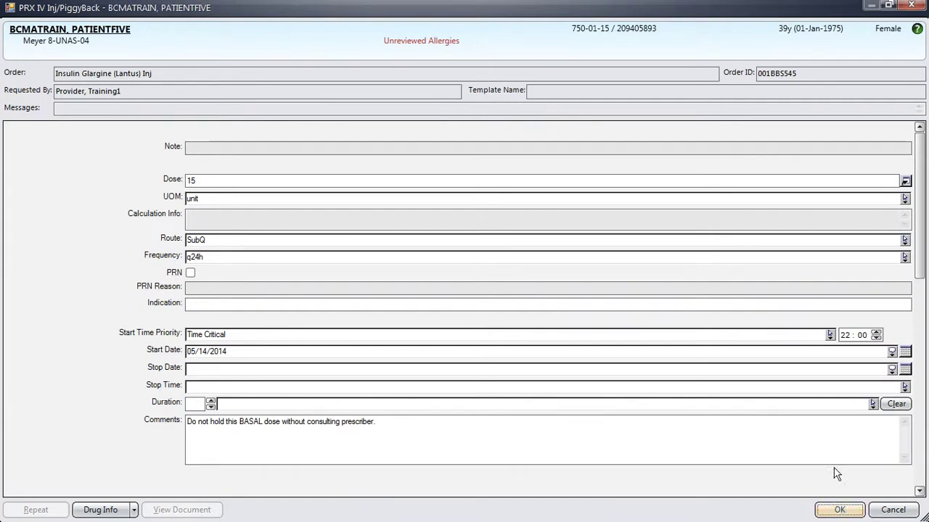
click(349, 421)
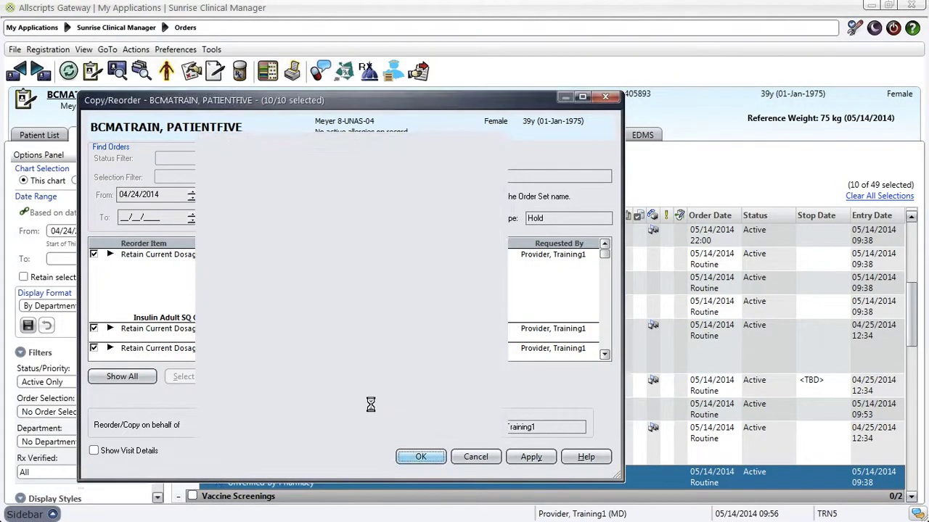
Find and add the Heparin Adult, Nurse Managed order set with Standard Goal: aPTT 50 - 80 seconds and no bolus
drag(341, 305, 342, 242)
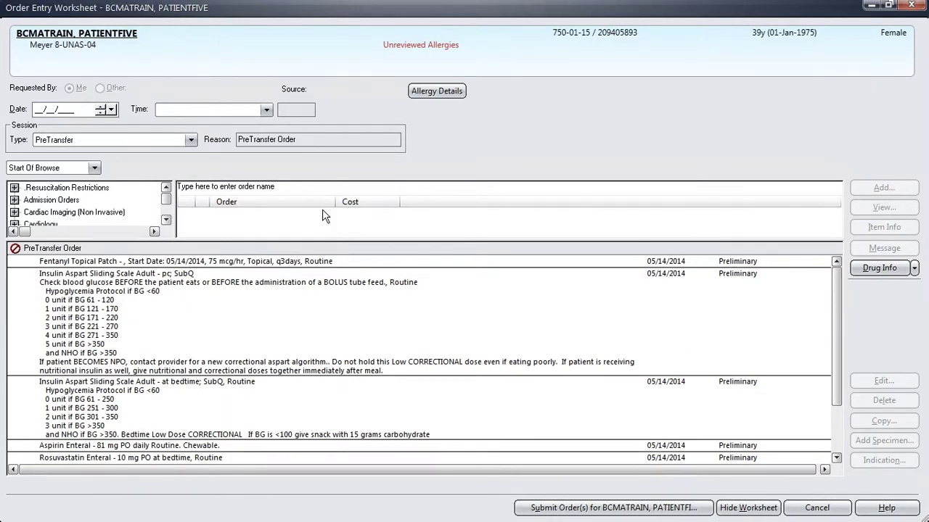
double_click(264, 186)
key(ctrl+a)
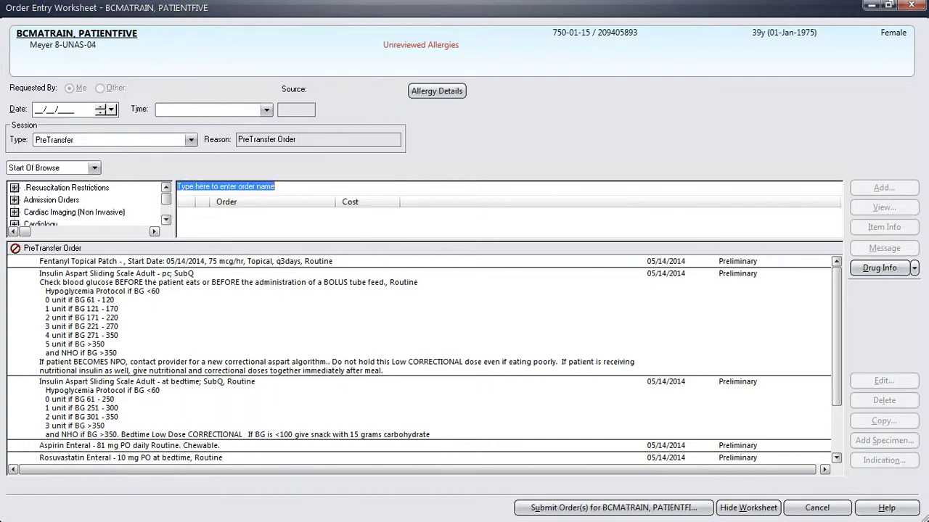
text(heap)
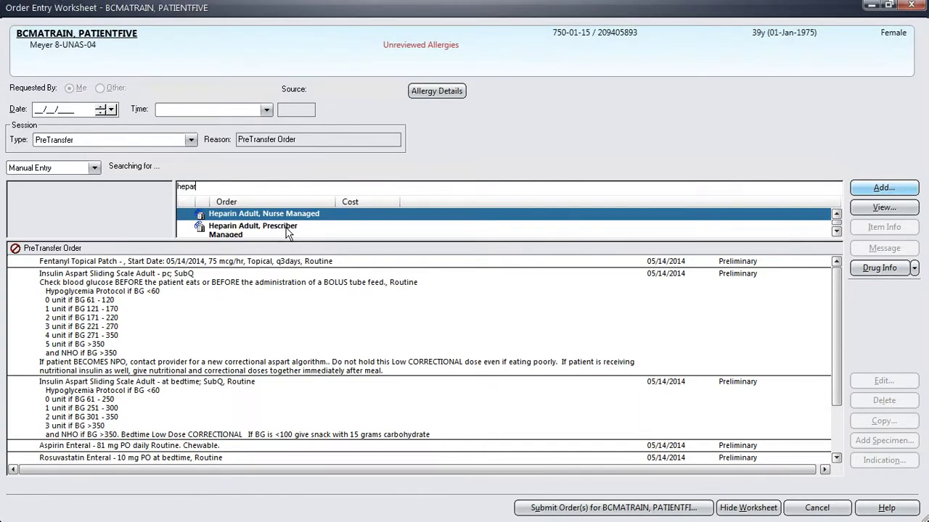
double_click(282, 214)
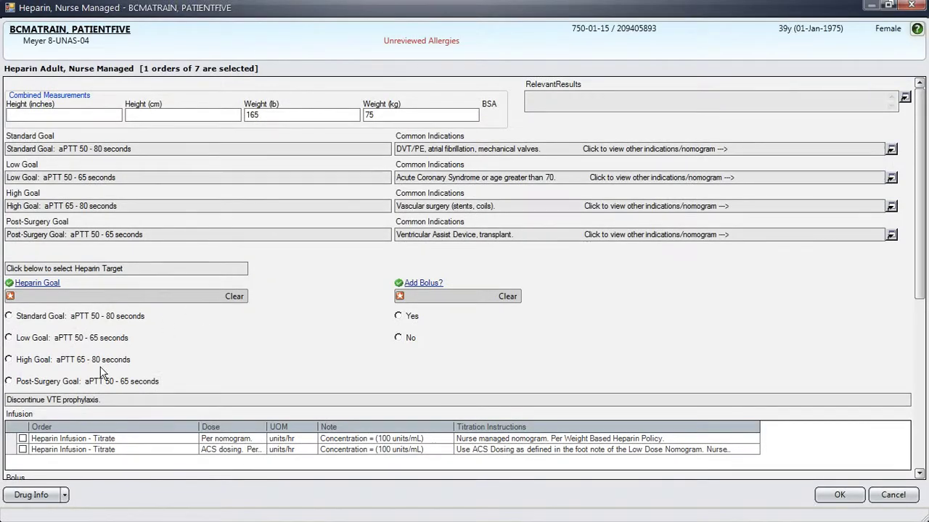
click(80, 317)
click(409, 339)
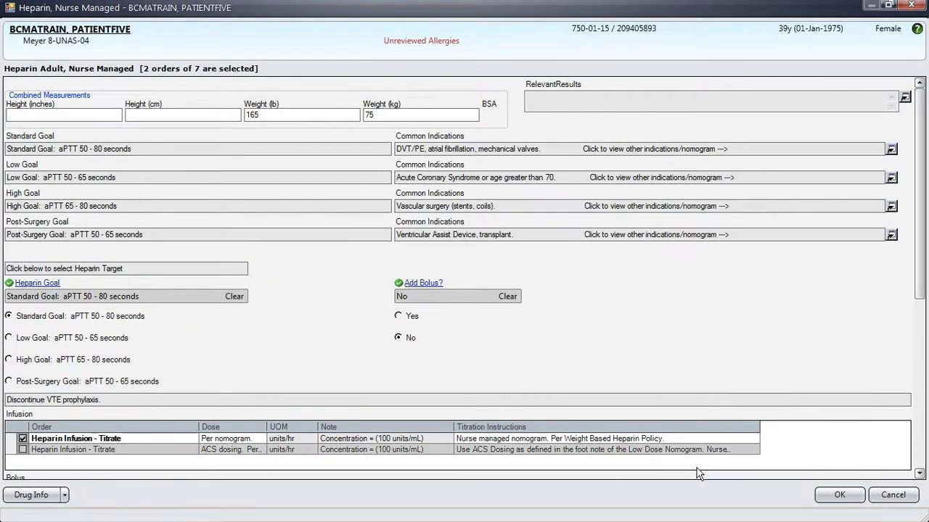
click(835, 495)
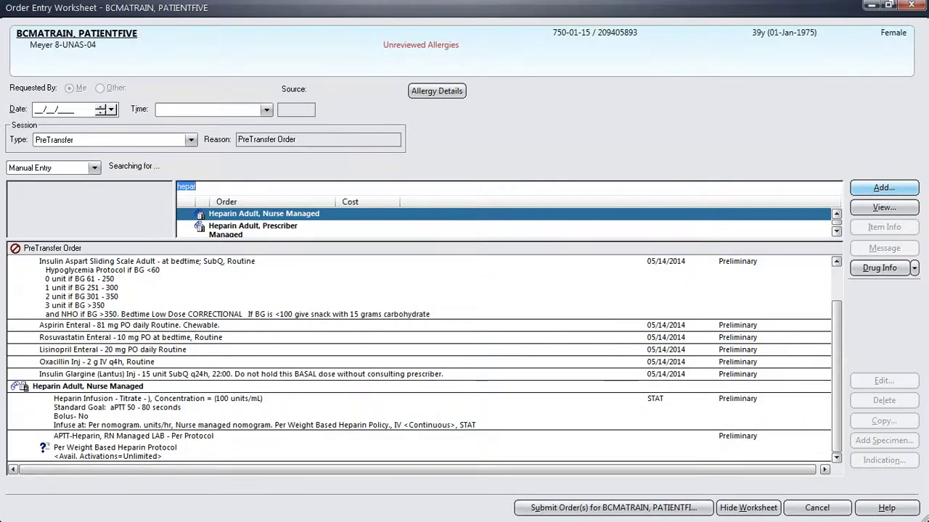
Search the order catalogue for pca and view the PCA IV Adult order set's dosing options, cancelling out of the set
text(pca)
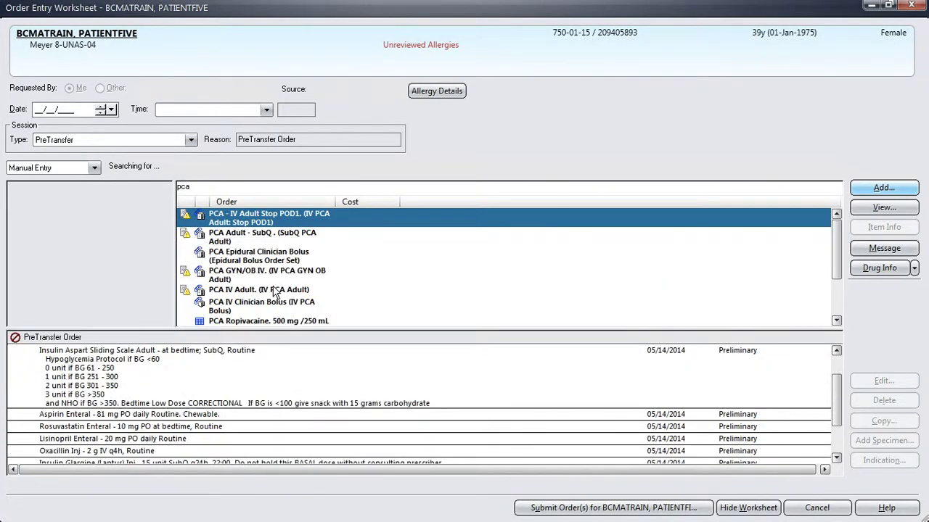
click(259, 302)
double_click(257, 289)
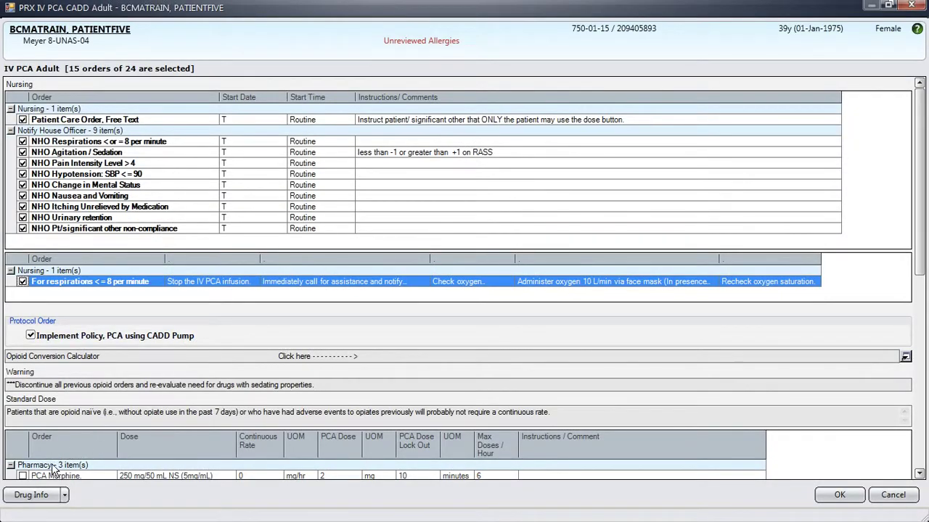
drag(912, 190, 916, 252)
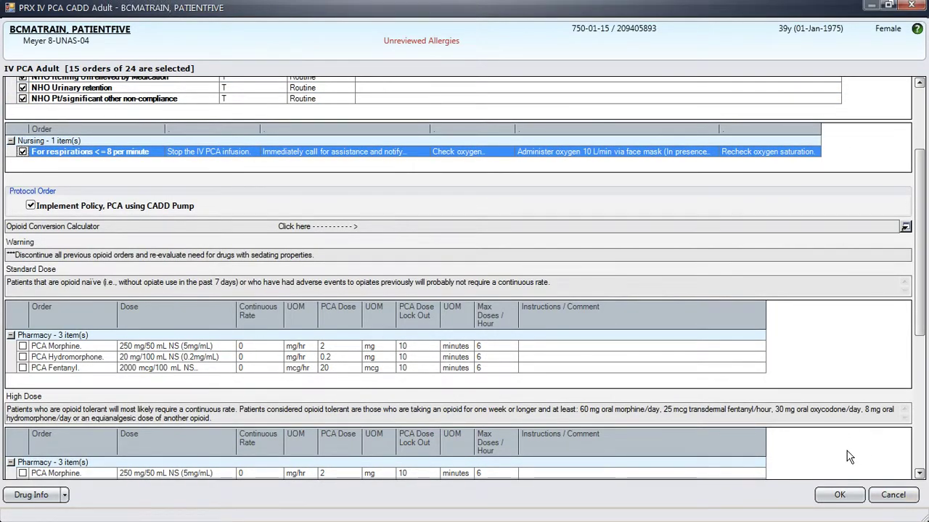
click(897, 498)
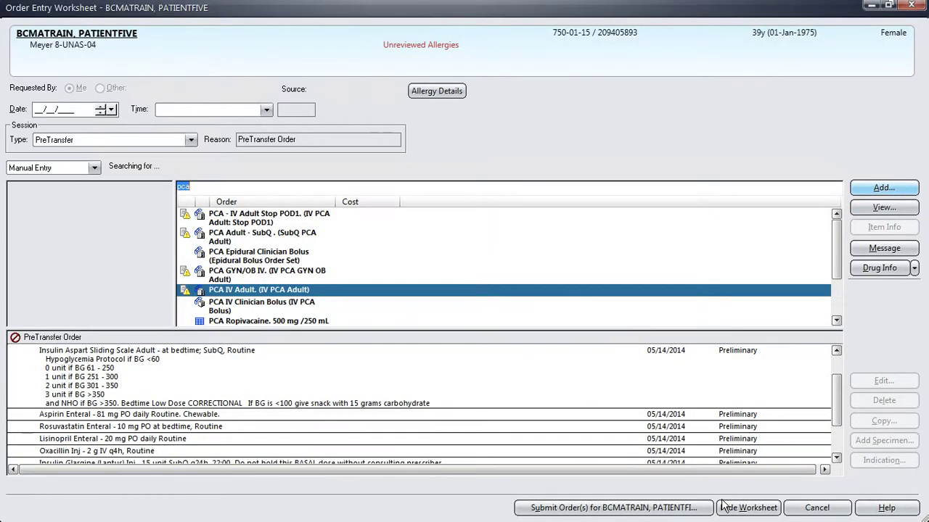
Hide the order entry worksheet to check the active PCA Hydromorphone order's settings, and reopen the worksheet
click(729, 505)
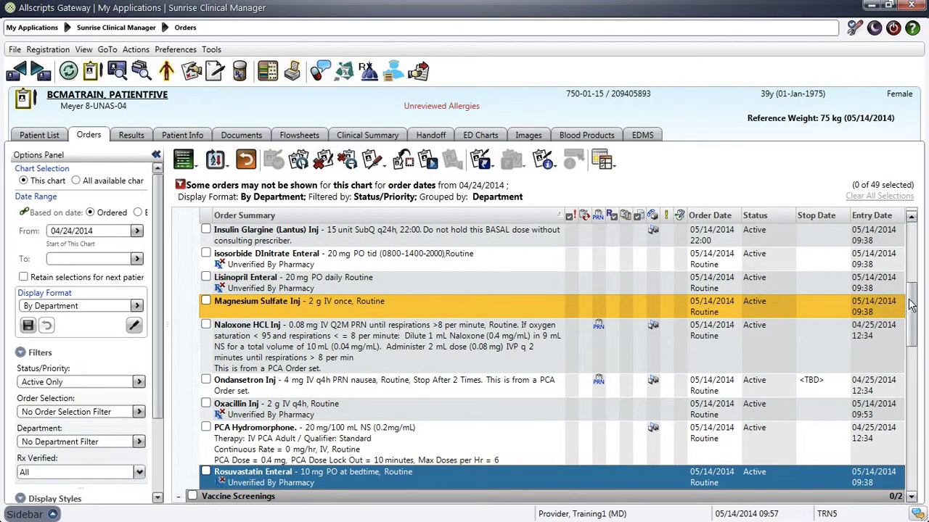
scroll(913, 309, down, 1)
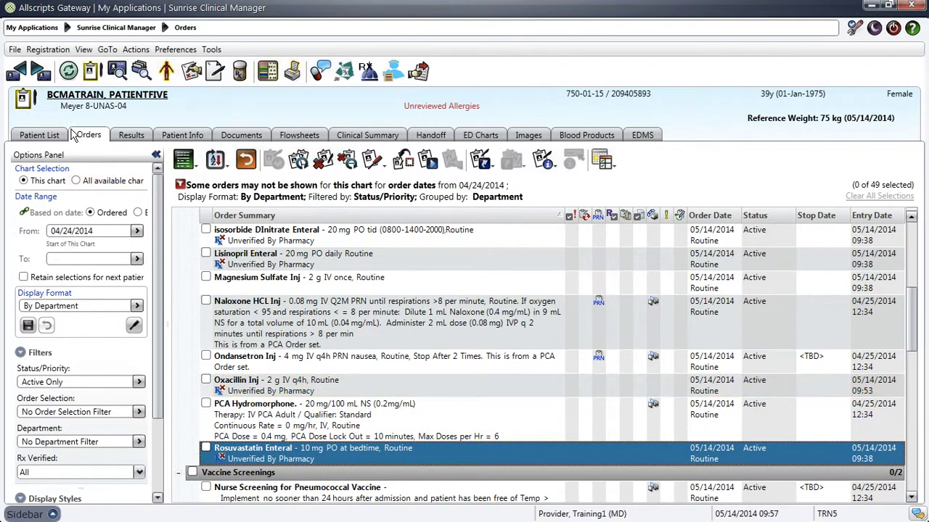
click(22, 97)
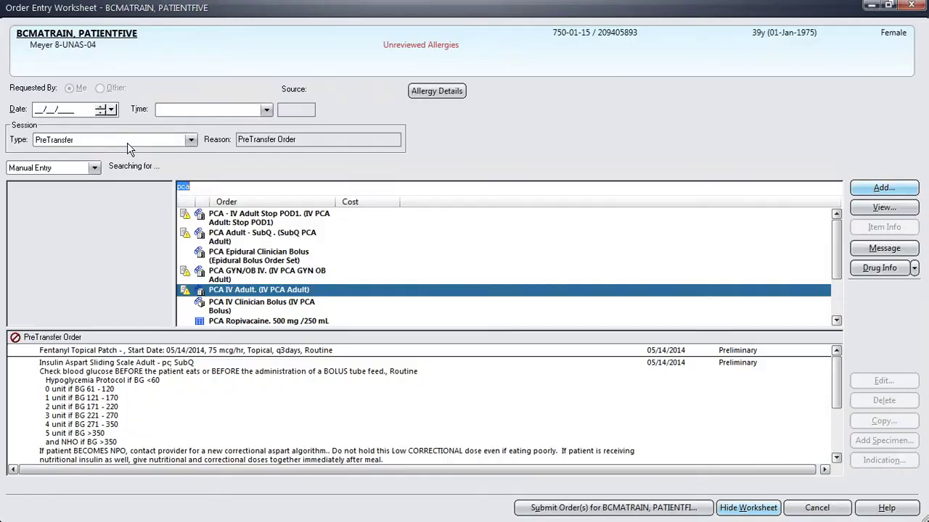
Add the PCA IV Adult order set with the standard-dose PCA Hydromorphone selected and its PCA dose set to 0.4 mg
double_click(246, 287)
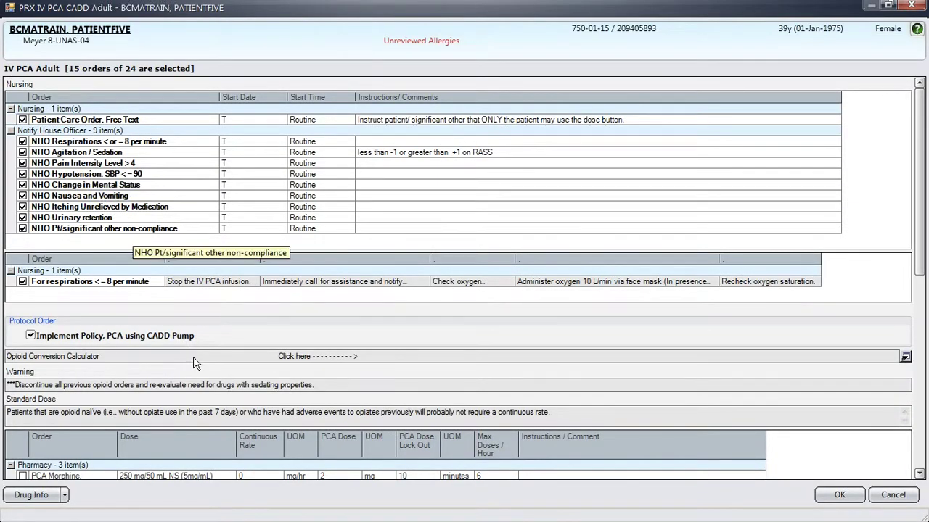
scroll(922, 292, down, 3)
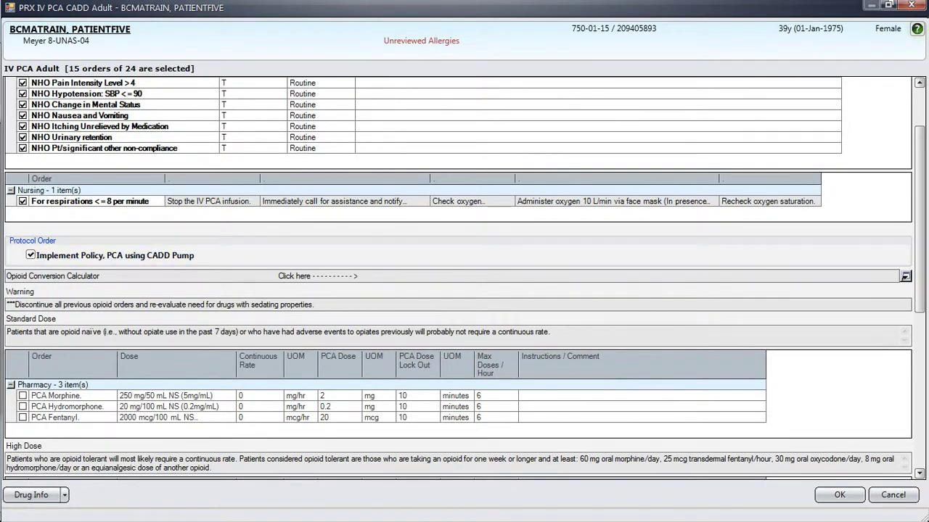
click(22, 406)
click(324, 407)
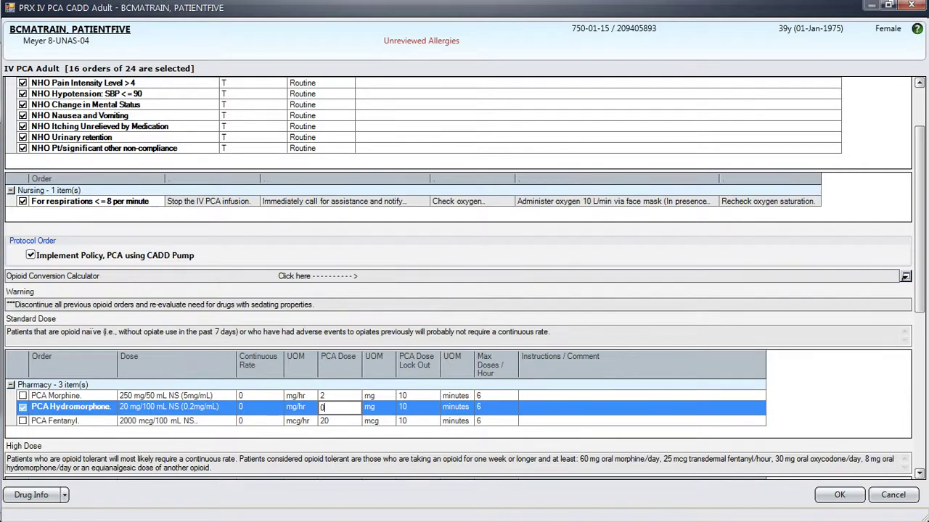
click(834, 497)
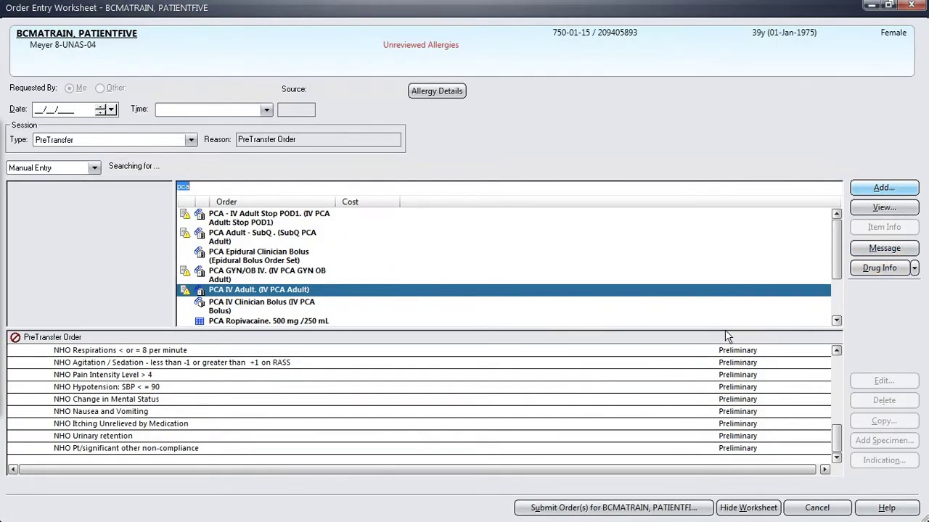
Enlarge the PreTransfer order list, review the heparin and PCA order sets in it, and submit the patient's orders
drag(725, 330, 722, 232)
double_click(808, 397)
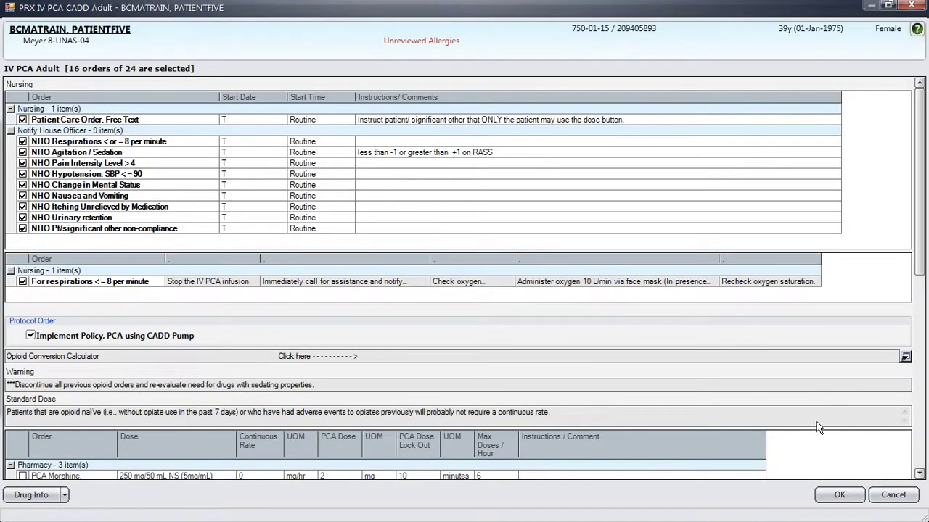
click(880, 499)
drag(841, 380, 838, 344)
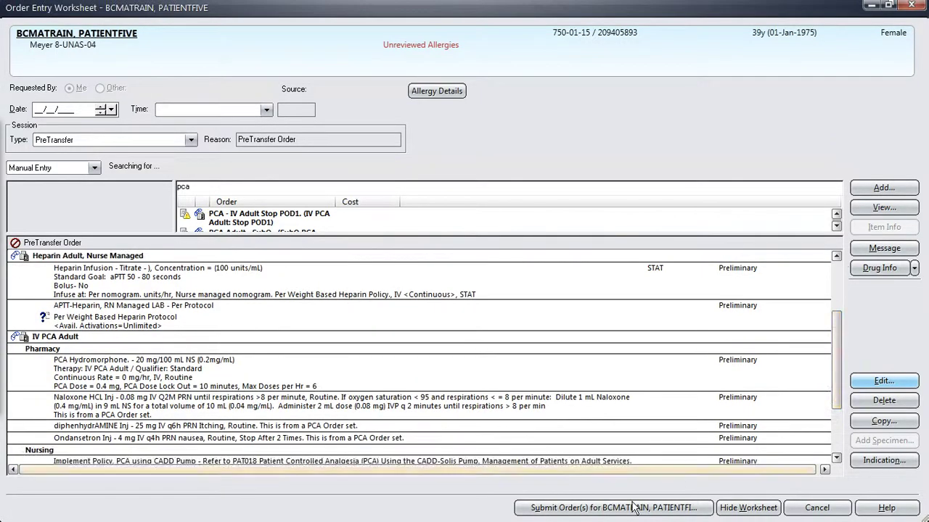
click(625, 506)
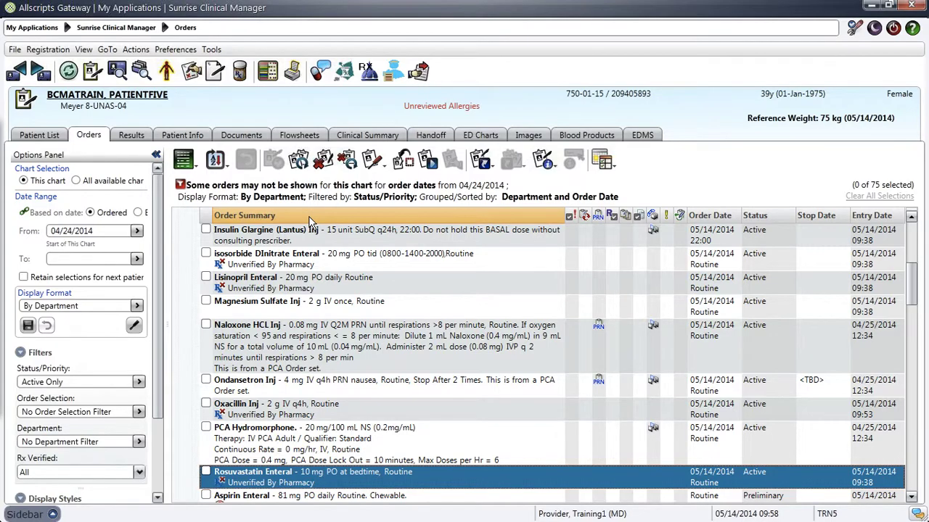
Sort the orders by Order Summary and compare the active and PreTransfer aspirin, diphenhydramine and fentanyl patch orders at the start of Pharmacy
click(310, 217)
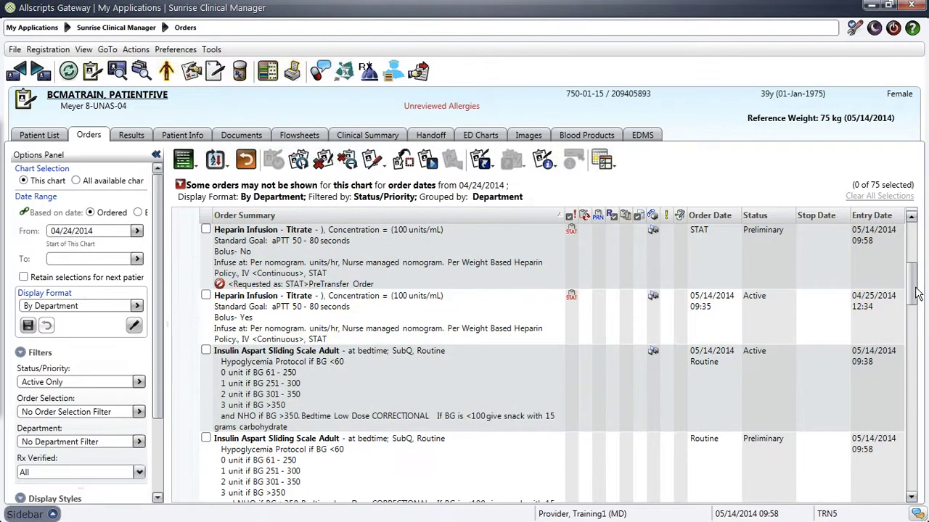
drag(917, 293, 916, 244)
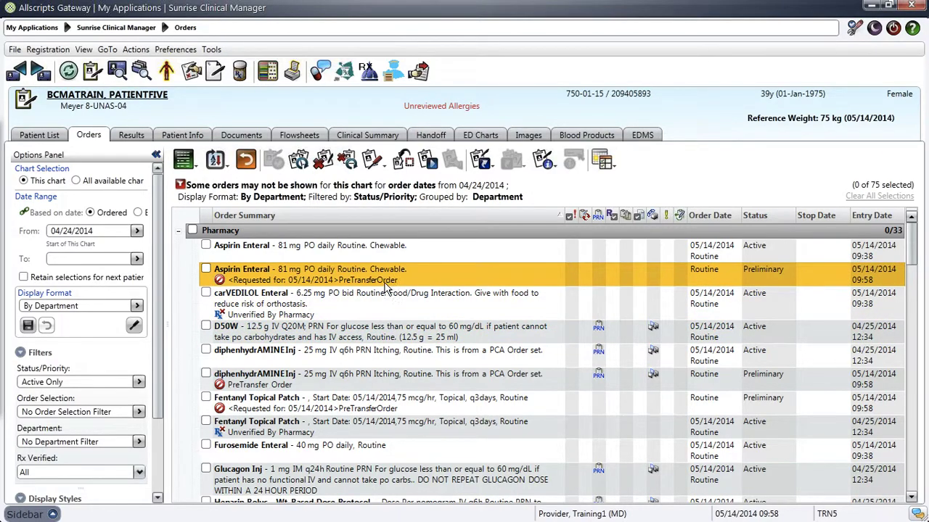
click(293, 385)
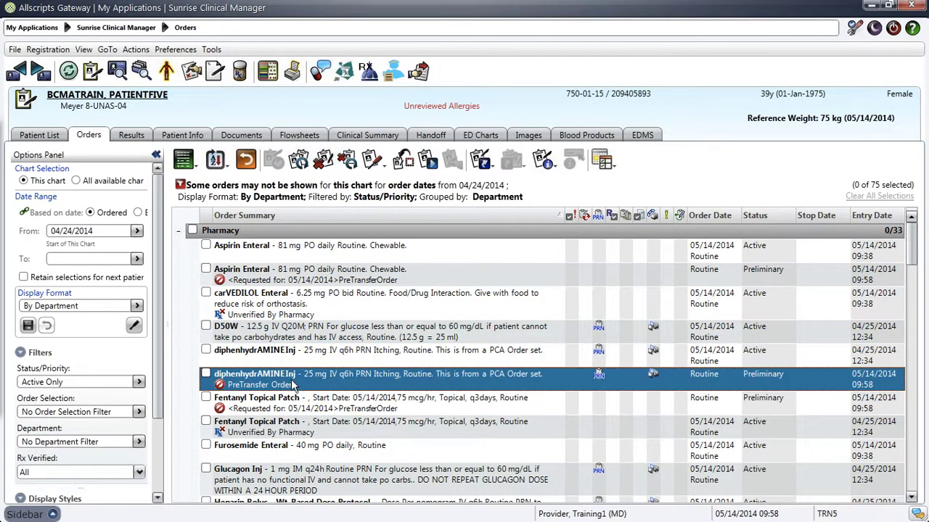
click(293, 403)
click(281, 433)
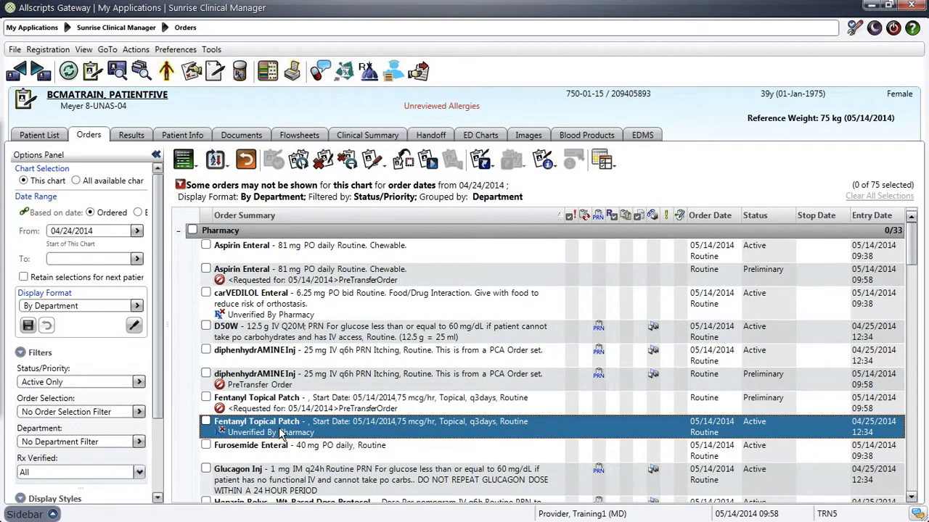
Compare the active and PreTransfer orders for heparin, the insulin aspart sliding scales and insulin glargine
key(Down)
key(Down)
key(Down)
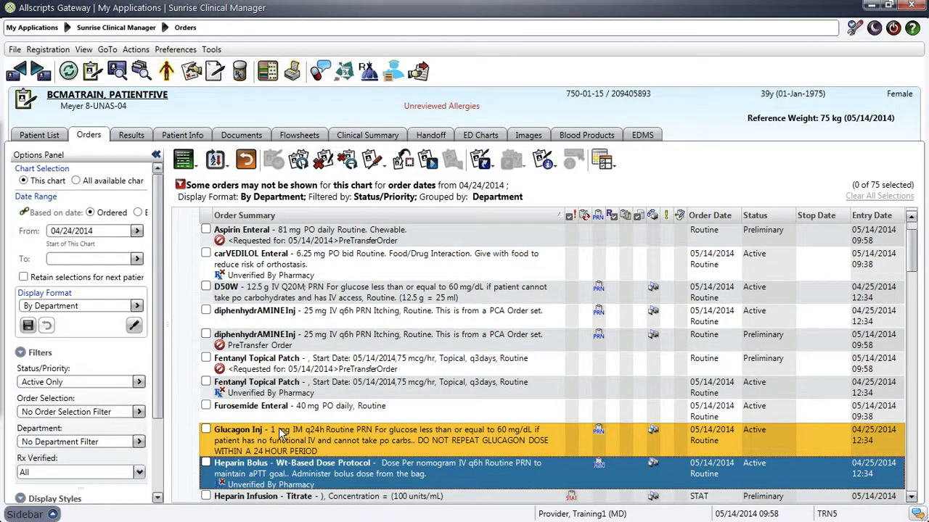
key(Down)
key(Down)
key(Down)
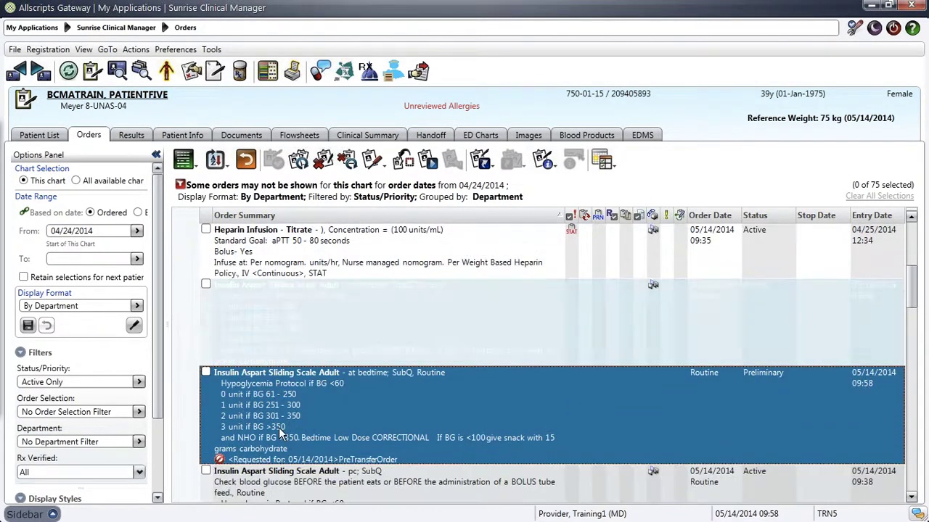
key(Down)
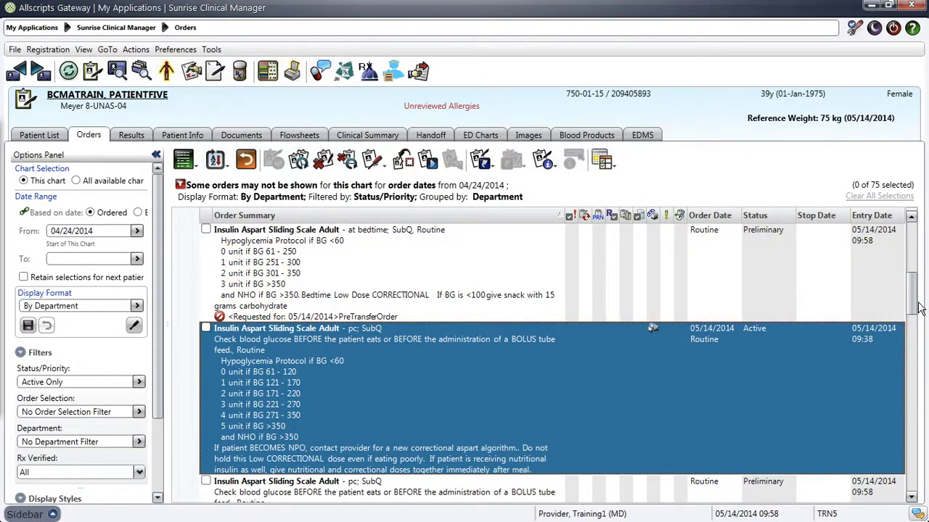
drag(911, 308, 911, 303)
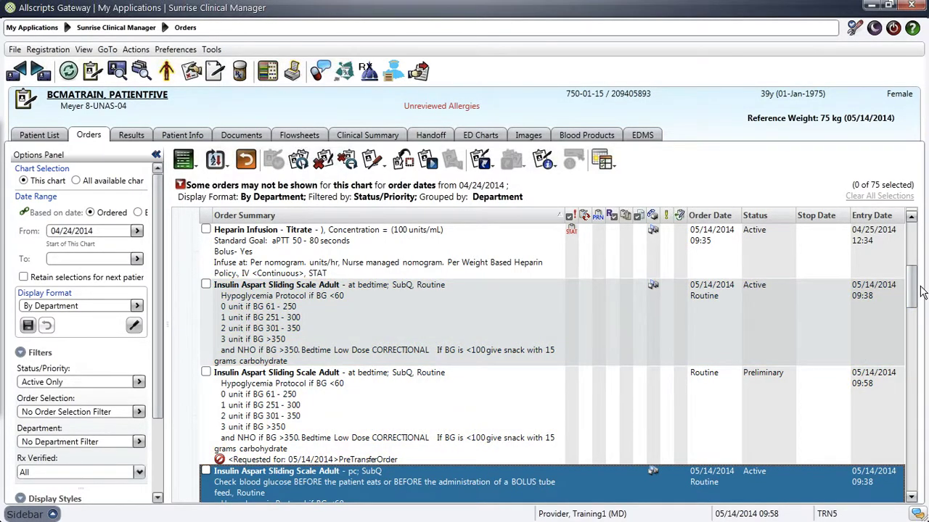
mouse_move(916, 287)
mouse_down()
mouse_move(915, 308)
mouse_move(914, 299)
mouse_up()
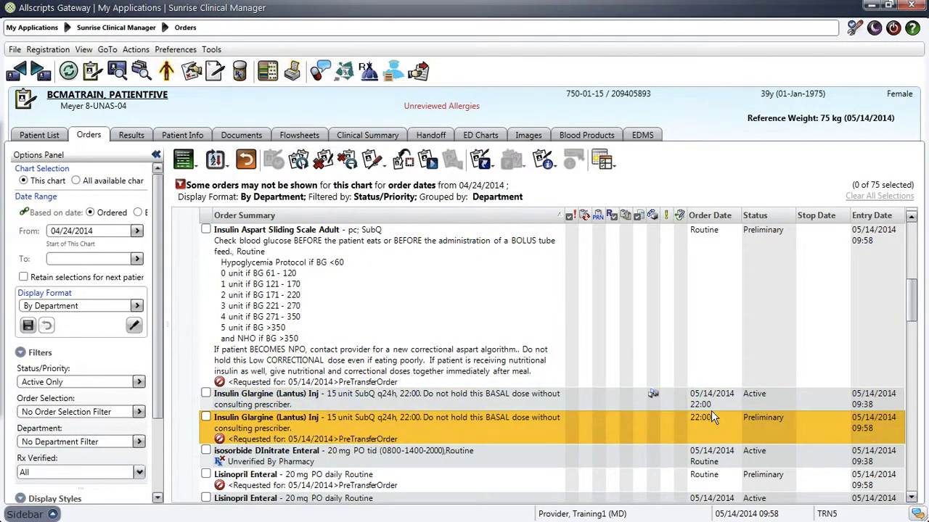
Examine the active and PreTransfer orders from isosorbide dinitrate through lisinopril, naloxone, ondansetron, oxacillin and PCA hydromorphone
click(391, 456)
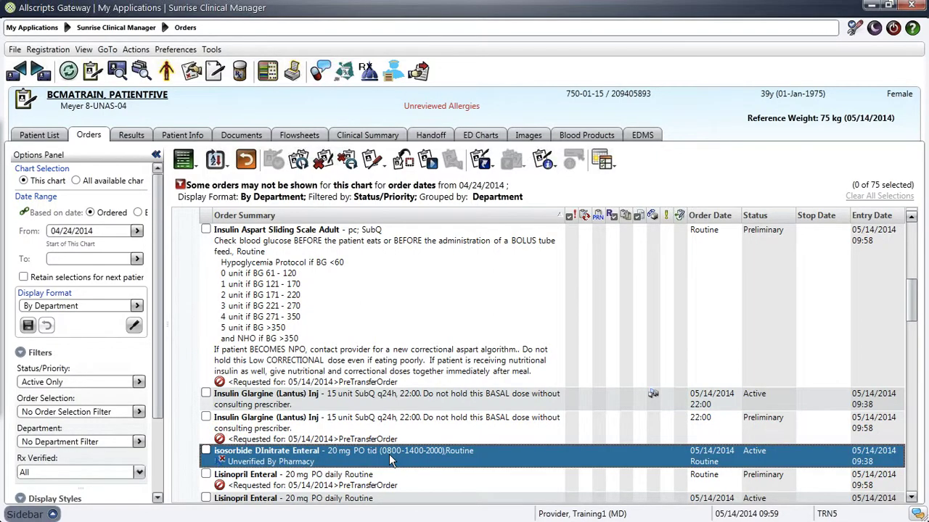
key(Down)
key(Down)
scroll(391, 462, down, 3)
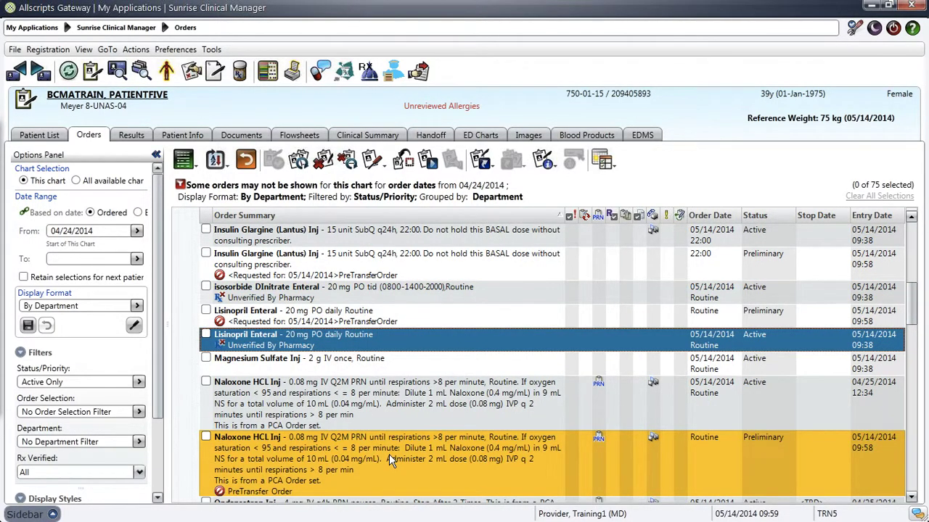
key(Down)
key(Down)
key(Down)
key(Down)
key(Down)
key(Down)
key(Down)
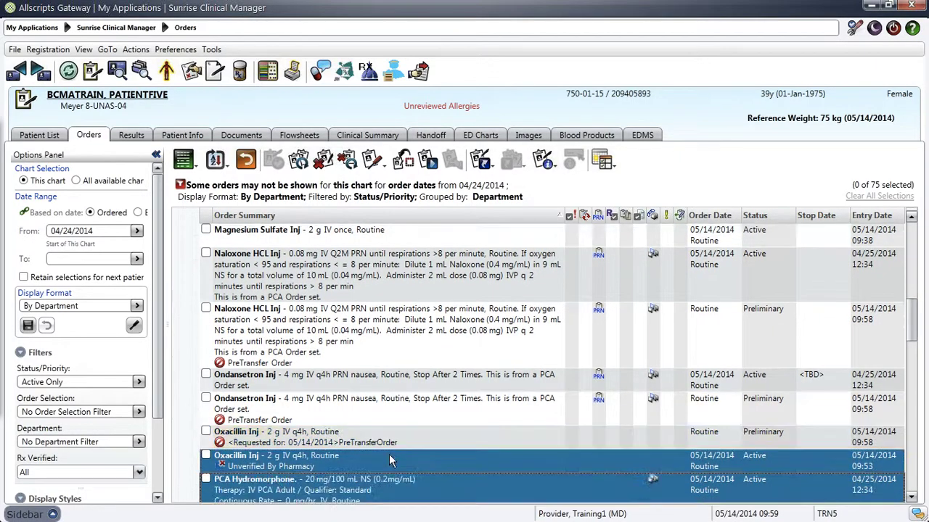
key(Down)
key(Up)
key(Up)
key(Up)
key(Down)
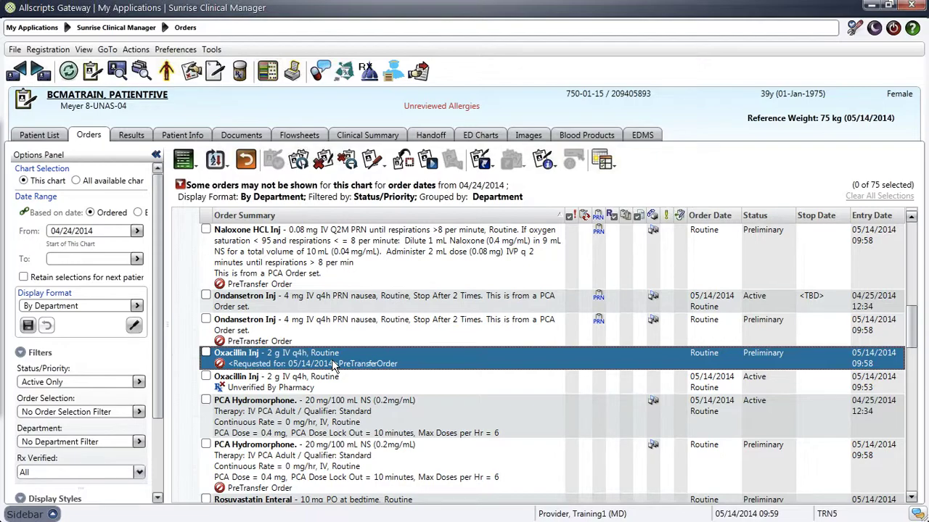
Open the patient's Worklist Manager, examine the scheduled medication tasks in the Med History view, and close it
click(267, 70)
drag(415, 341, 631, 517)
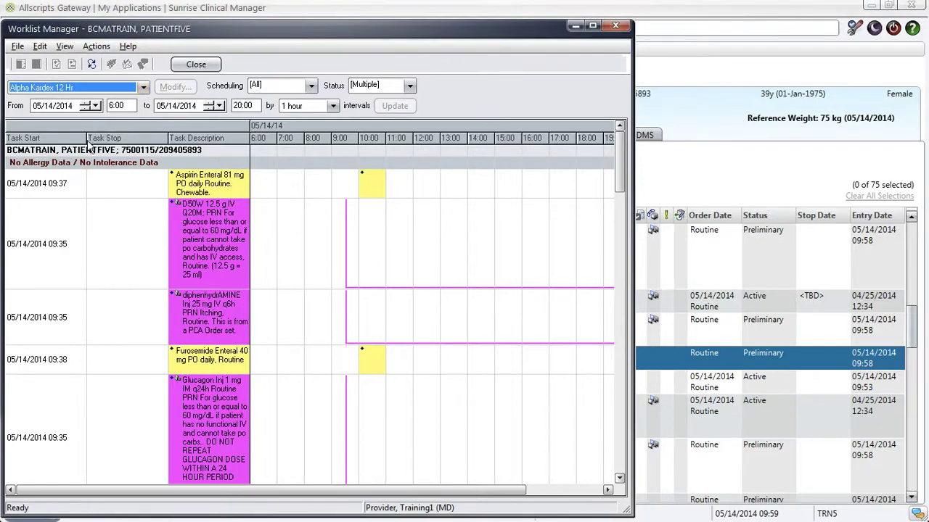
click(126, 88)
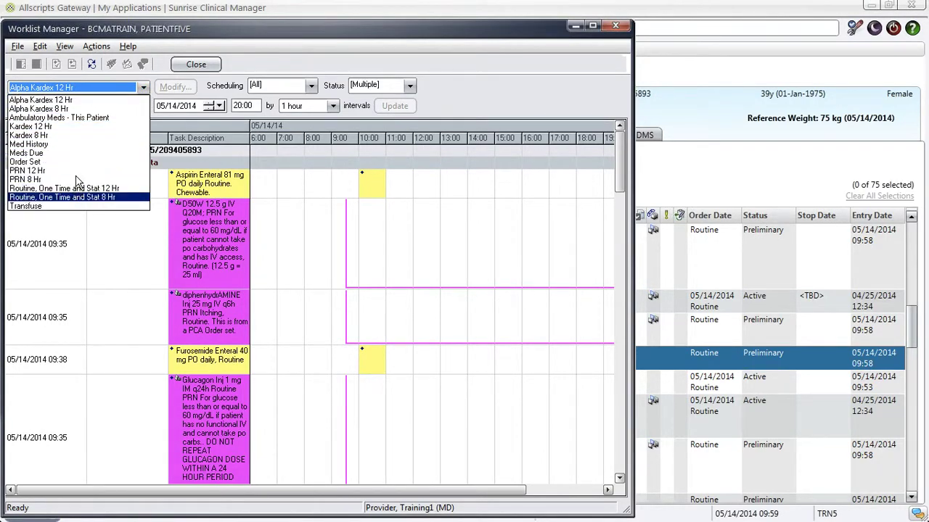
click(101, 144)
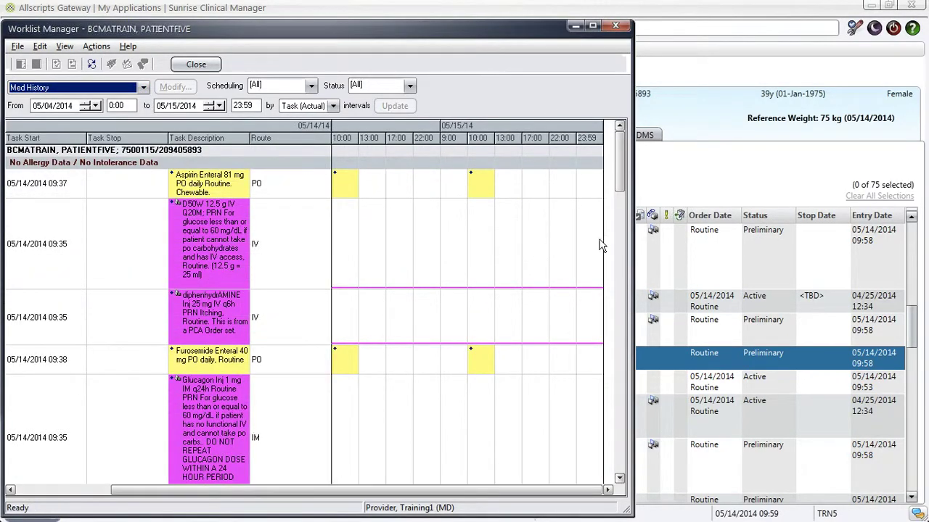
drag(615, 180, 618, 355)
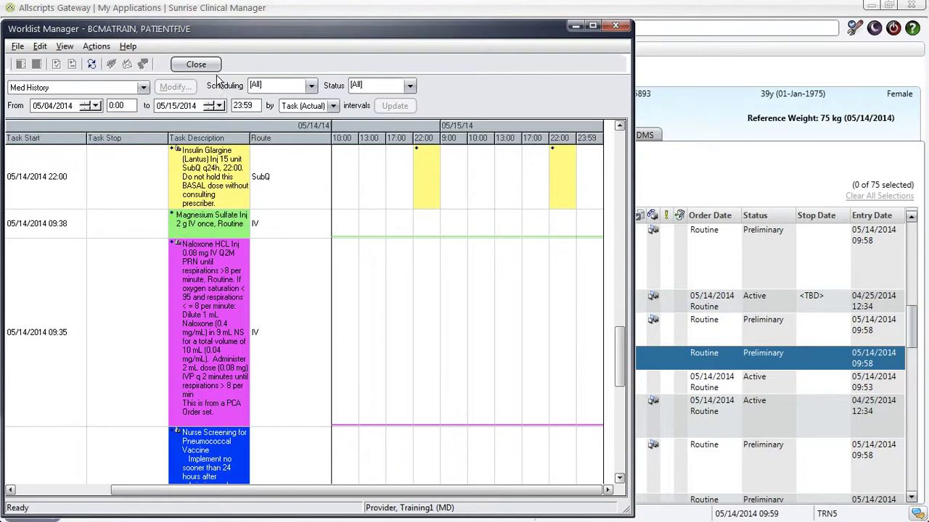
click(196, 64)
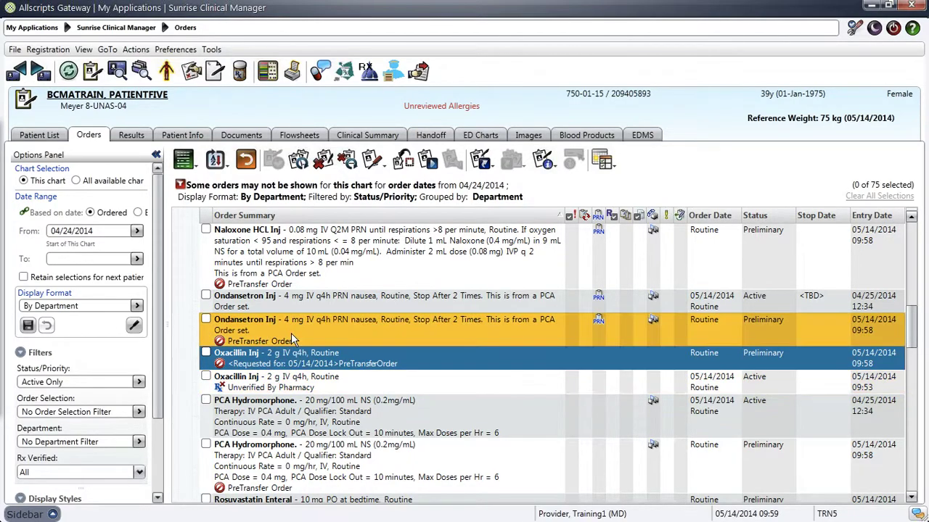
View the details of the active Oxacillin Inj order, close them, and examine the PCA hydromorphone and rosuvastatin orders
double_click(308, 378)
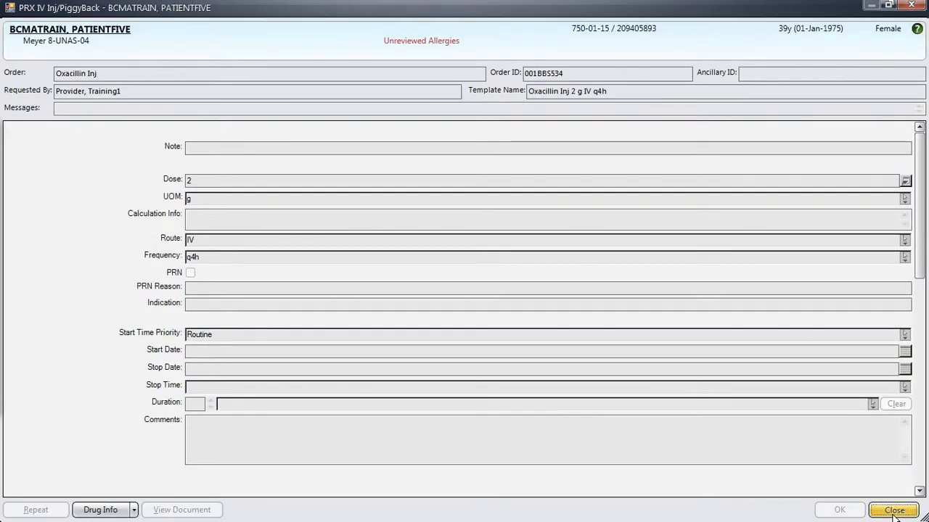
click(894, 510)
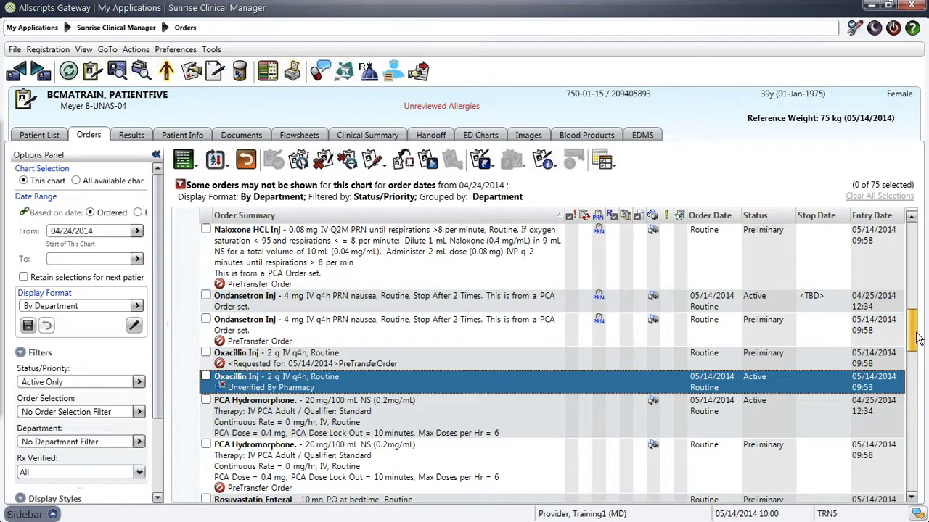
drag(918, 335, 918, 341)
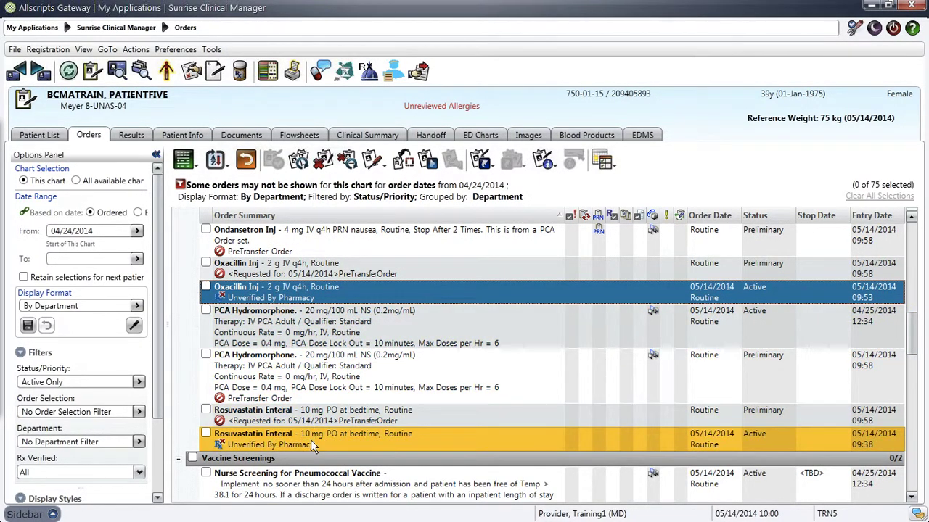
Start an order entry worksheet with the PreTransfer session type and open the Admit to MPC order set
click(26, 100)
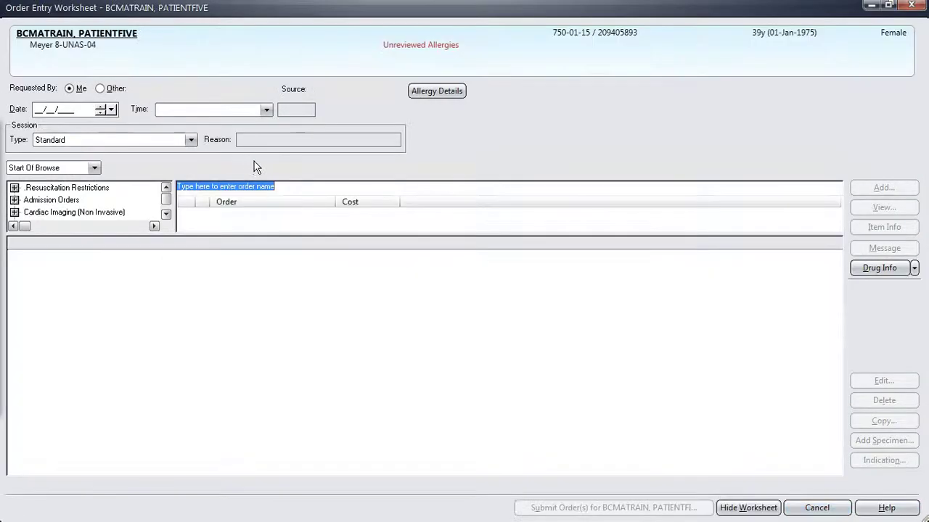
click(84, 140)
click(83, 146)
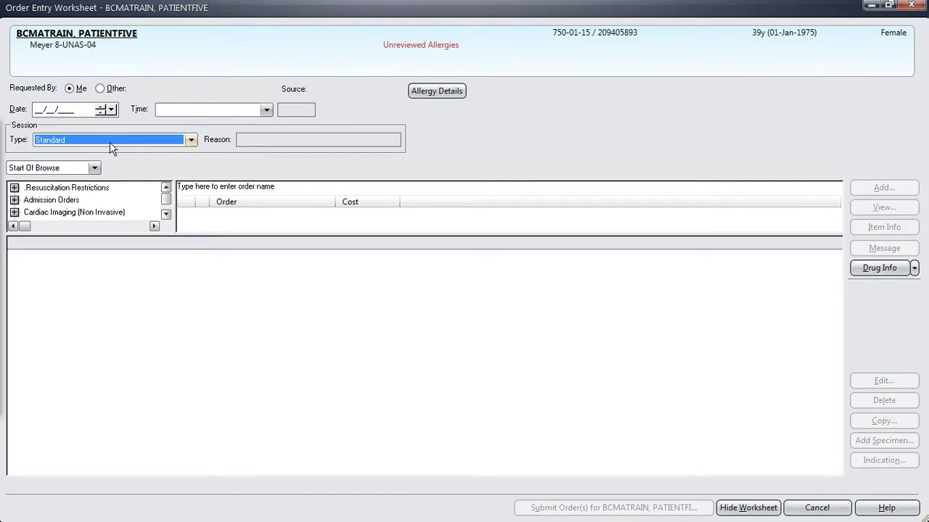
click(111, 147)
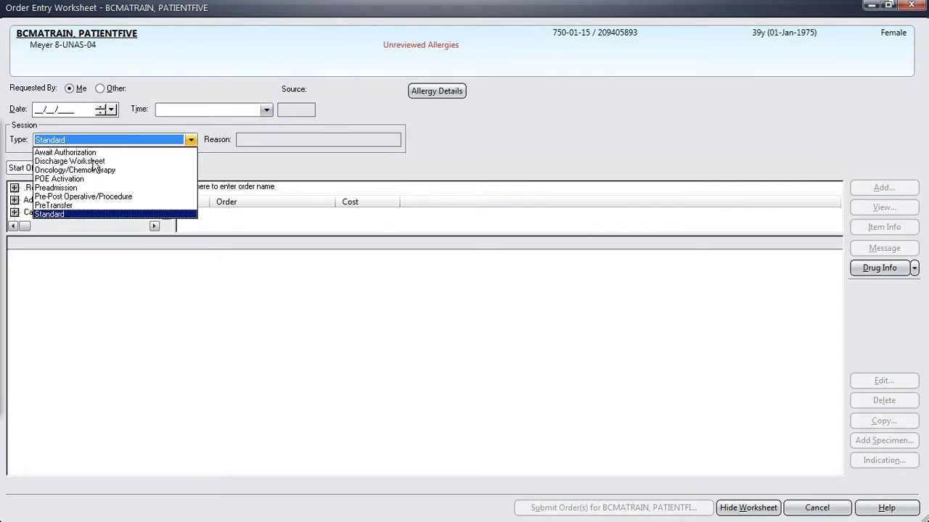
click(68, 207)
text(adm)
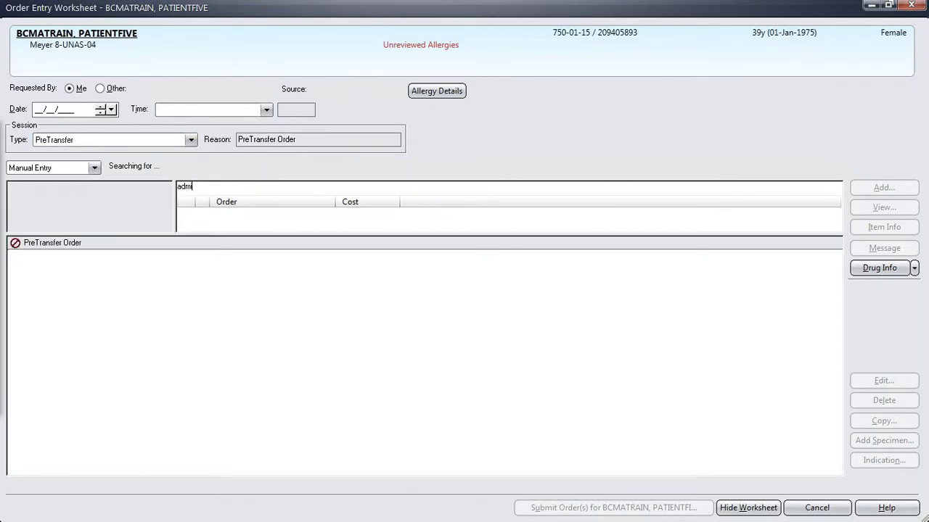
text(it to mpc)
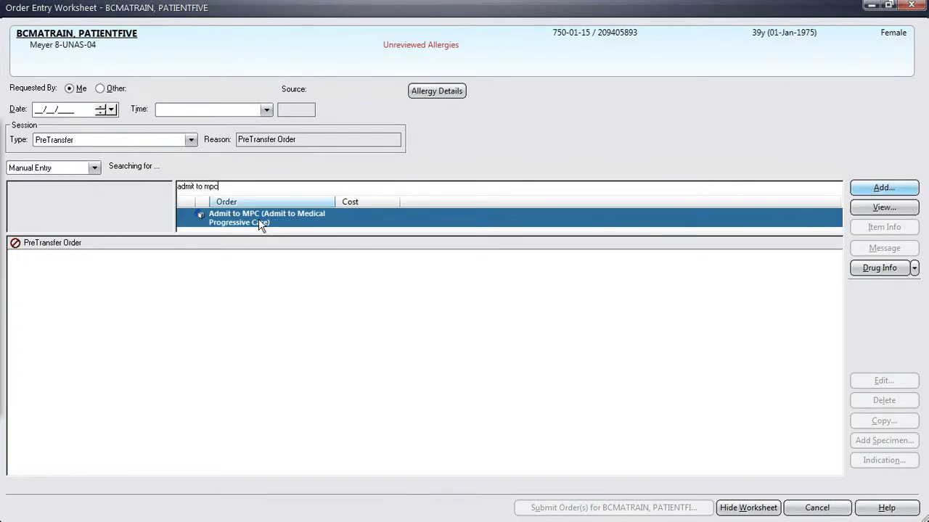
click(880, 190)
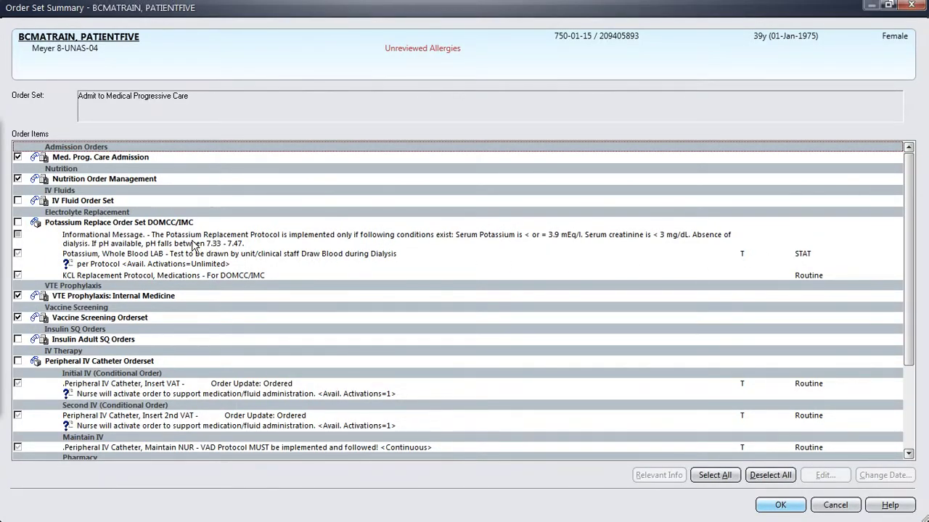
View the Med. Prog. Care Admission form, then cancel the form, the order set and the PreTransfer worksheet
click(100, 161)
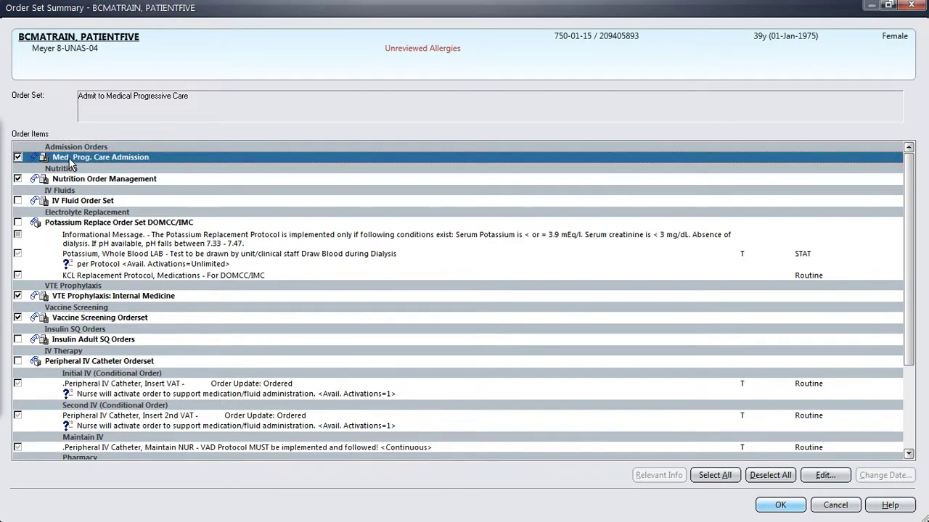
double_click(71, 161)
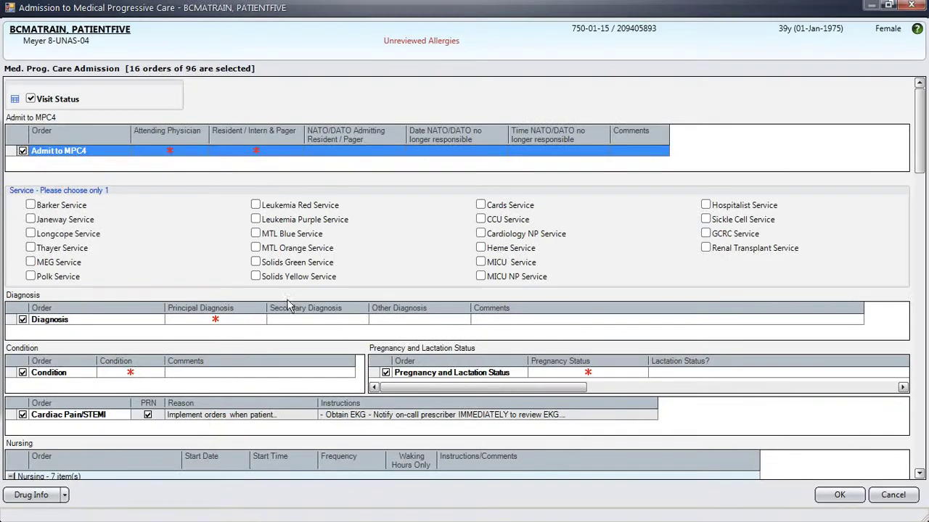
click(893, 495)
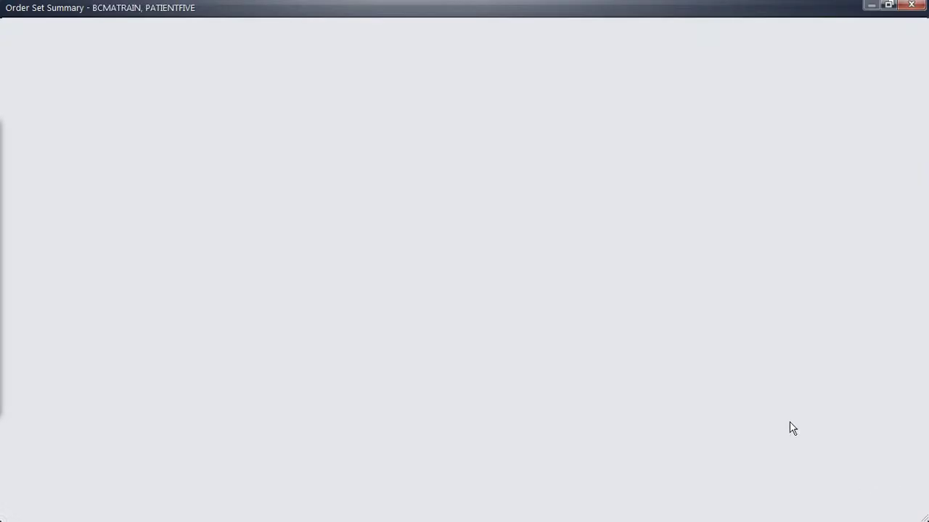
click(839, 505)
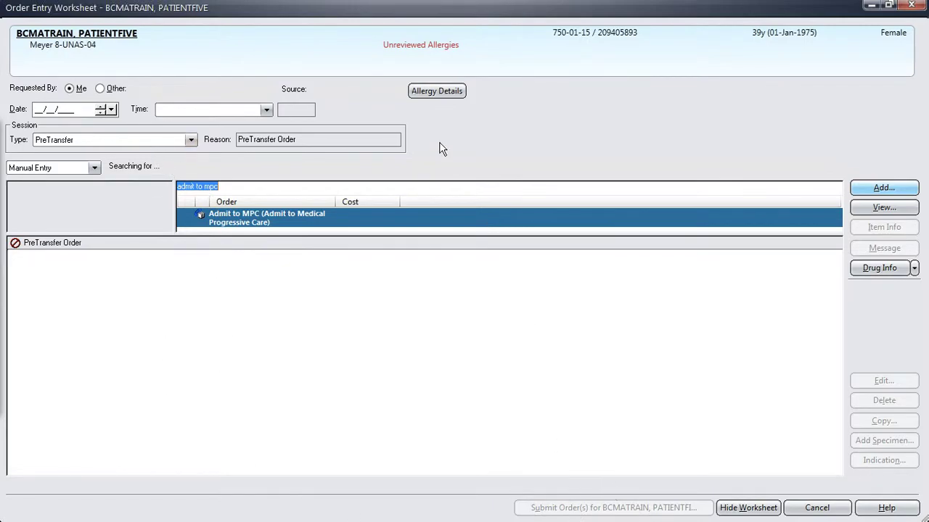
click(816, 508)
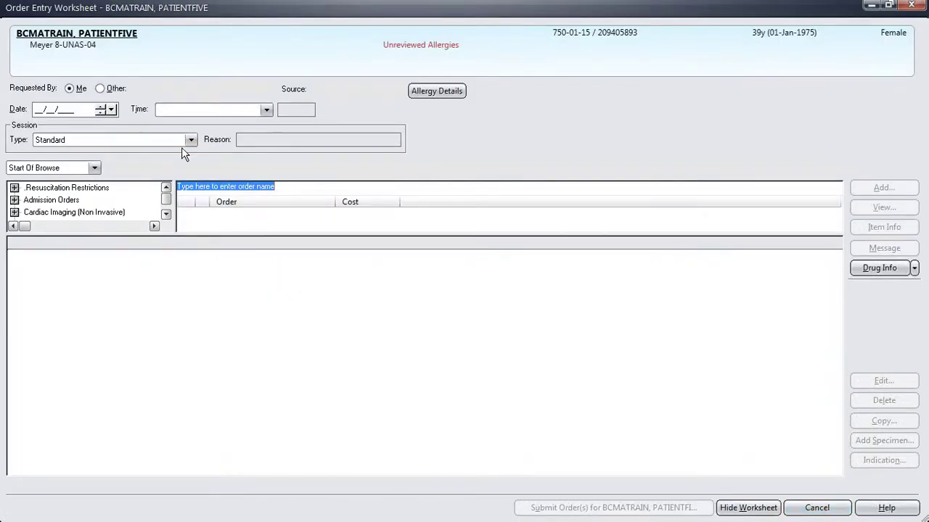
In a new Standard order session, search for "transfer to" and open the Transfer to IMC order
text(transfer to)
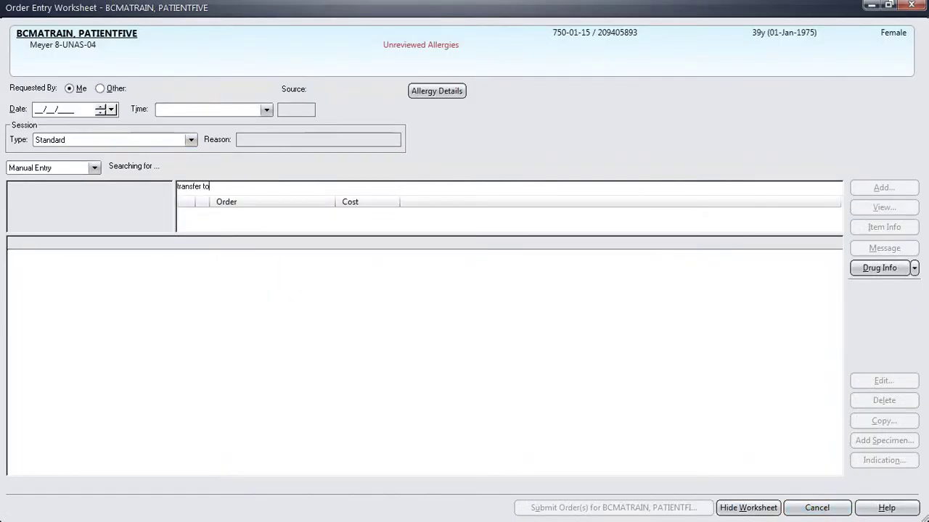
drag(256, 231, 253, 292)
double_click(252, 228)
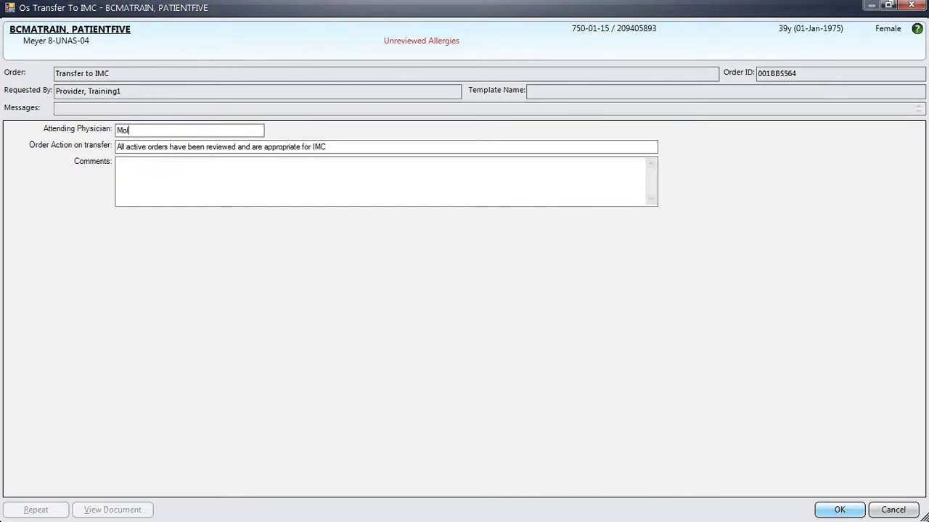
Enter the attending physician's name and the comment "to mPC7" in the Transfer to IMC order, and submit it
key(BackSpace)
text(ly Hayes)
key(Tab)
key(Tab)
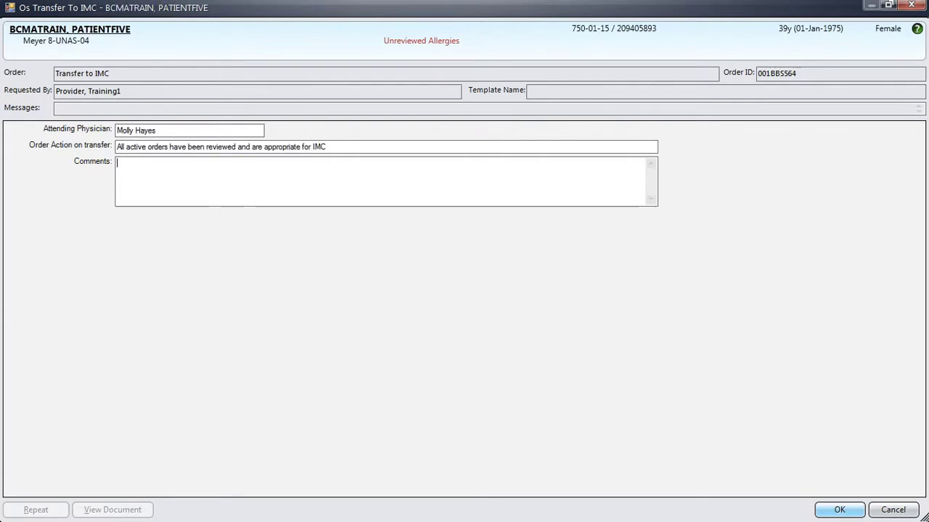
text(to mPC7)
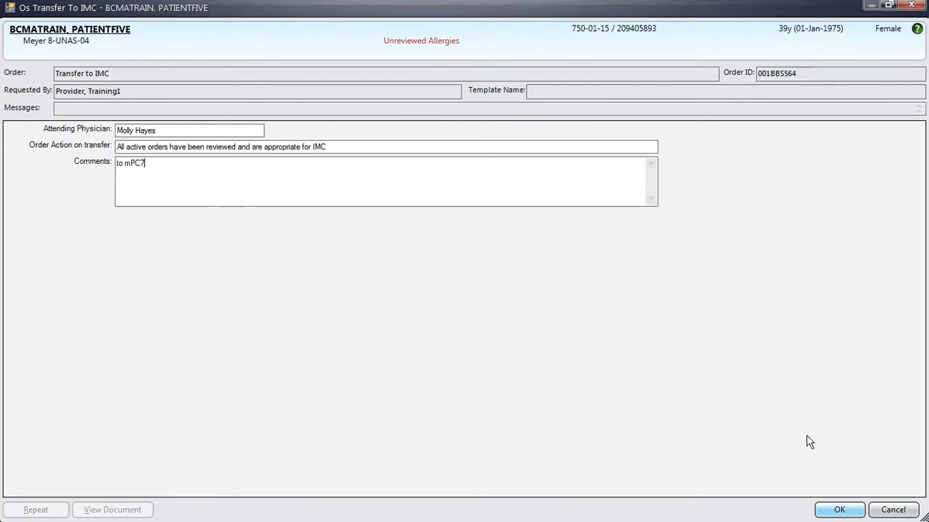
click(833, 510)
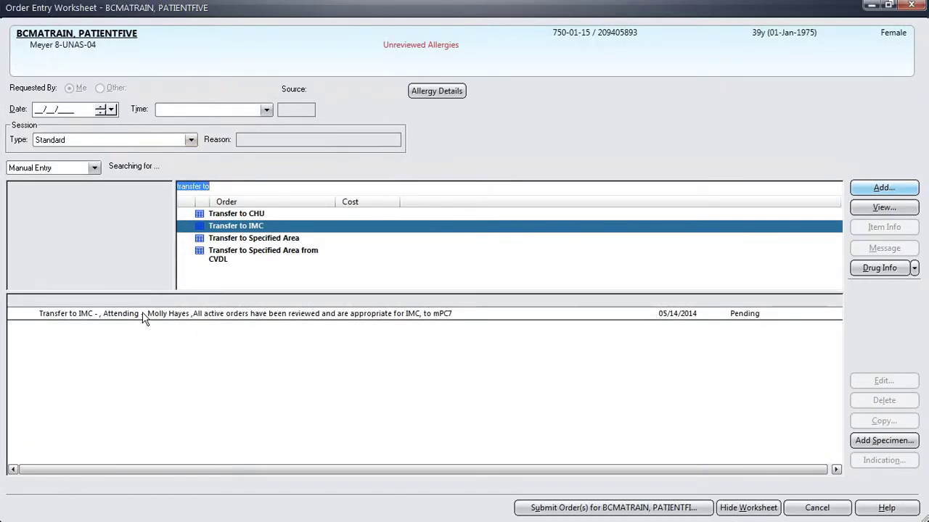
click(537, 506)
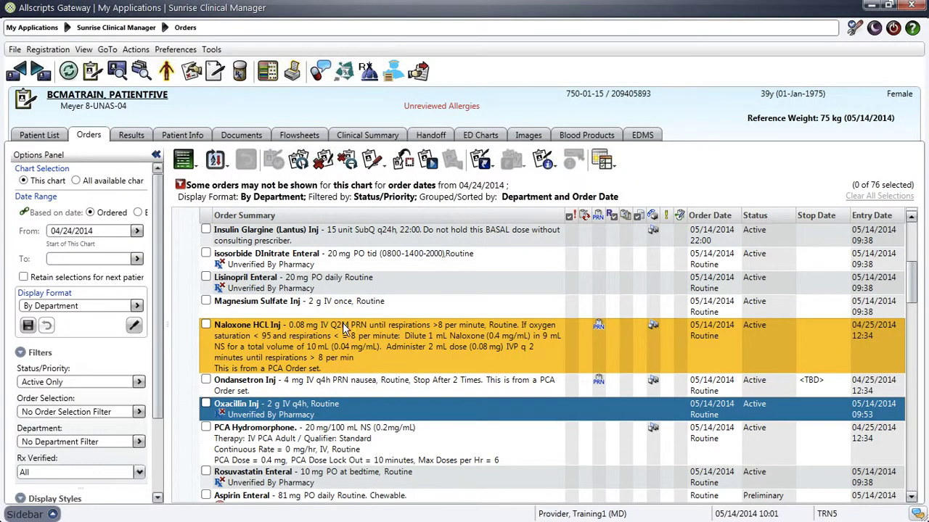
Sort the patient's orders by order summary so that matching active and PreTransfer orders are listed together
click(341, 382)
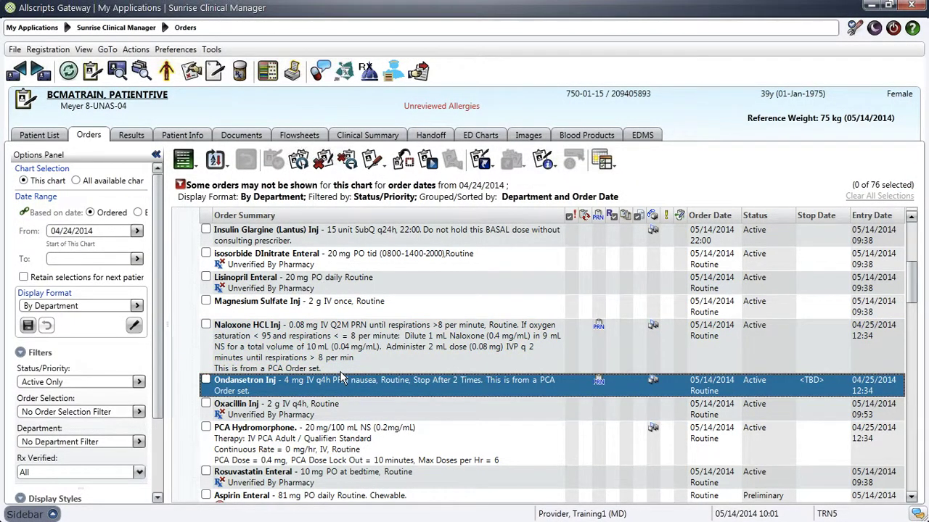
scroll(347, 348, up, 6)
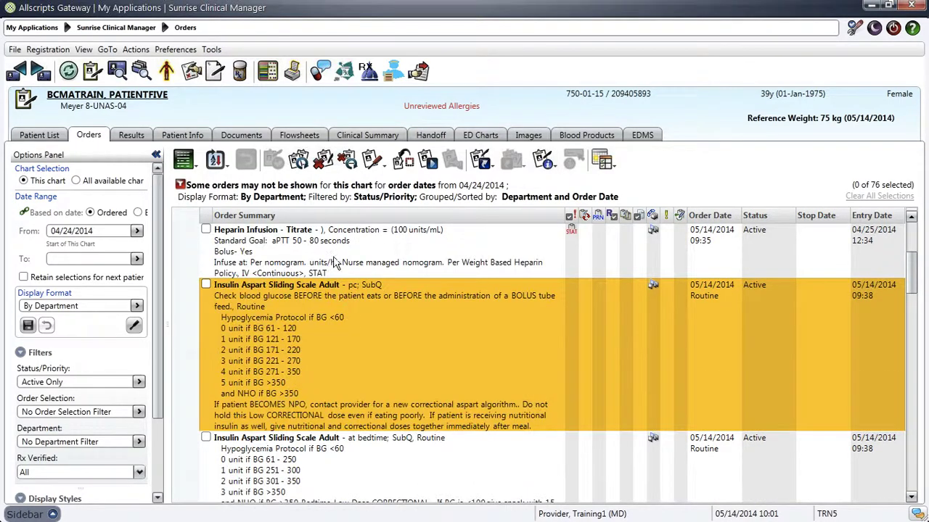
click(328, 222)
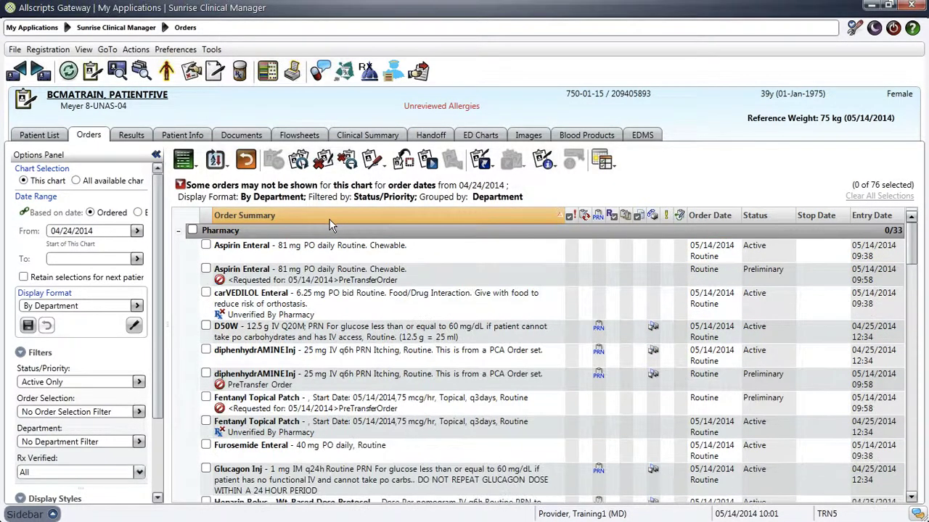
Examine the active and PreTransfer aspirin orders and the carvedilol and D50W orders, and switch to the desktop
click(276, 276)
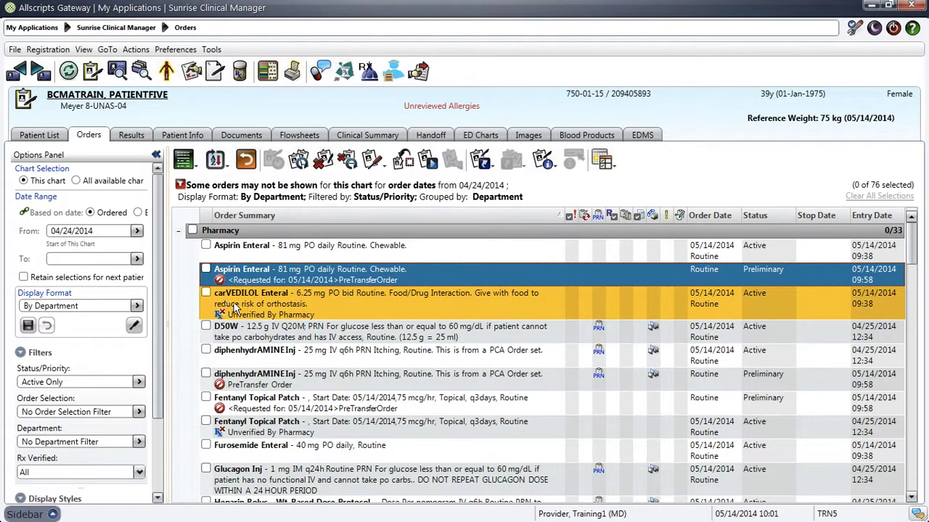
click(273, 342)
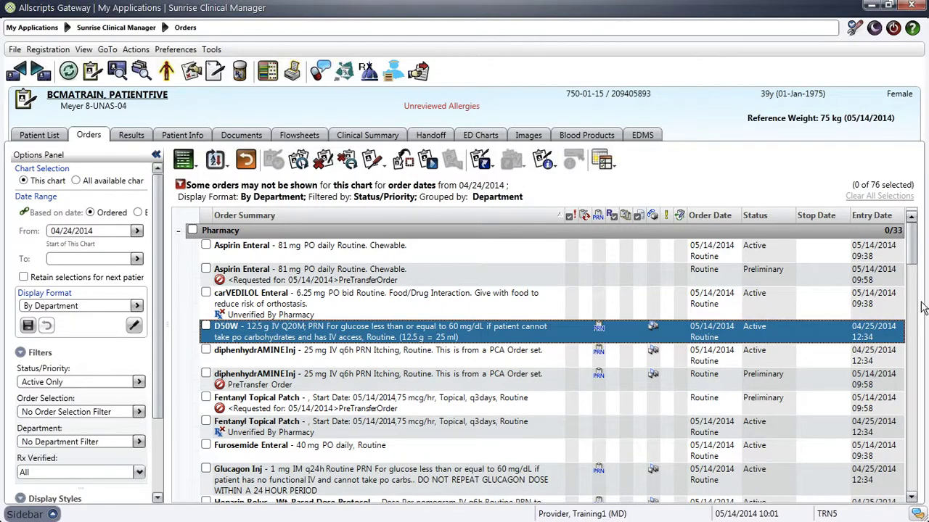
drag(916, 256, 910, 238)
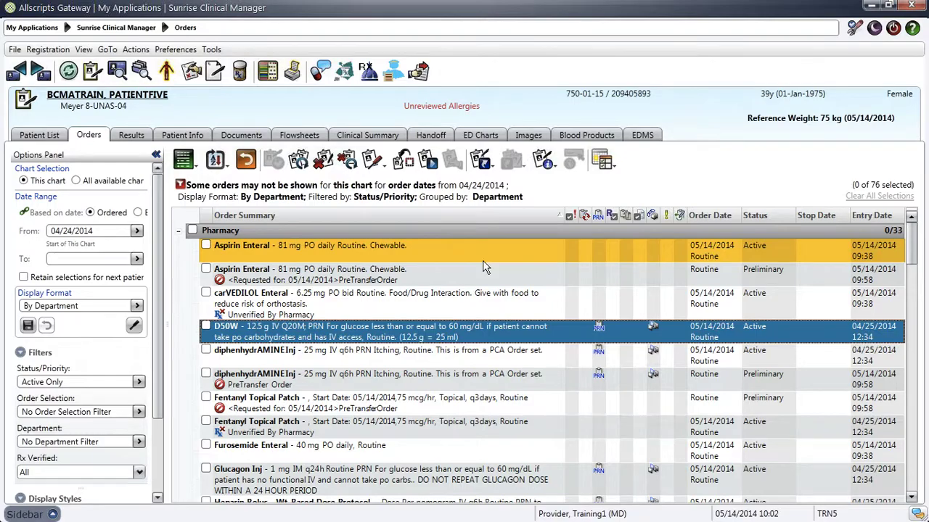
key(ctrl+Left)
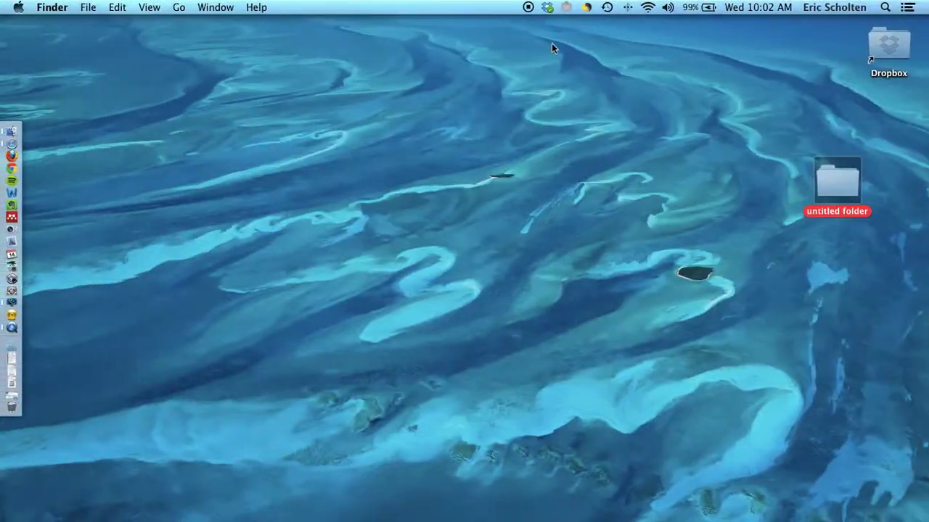